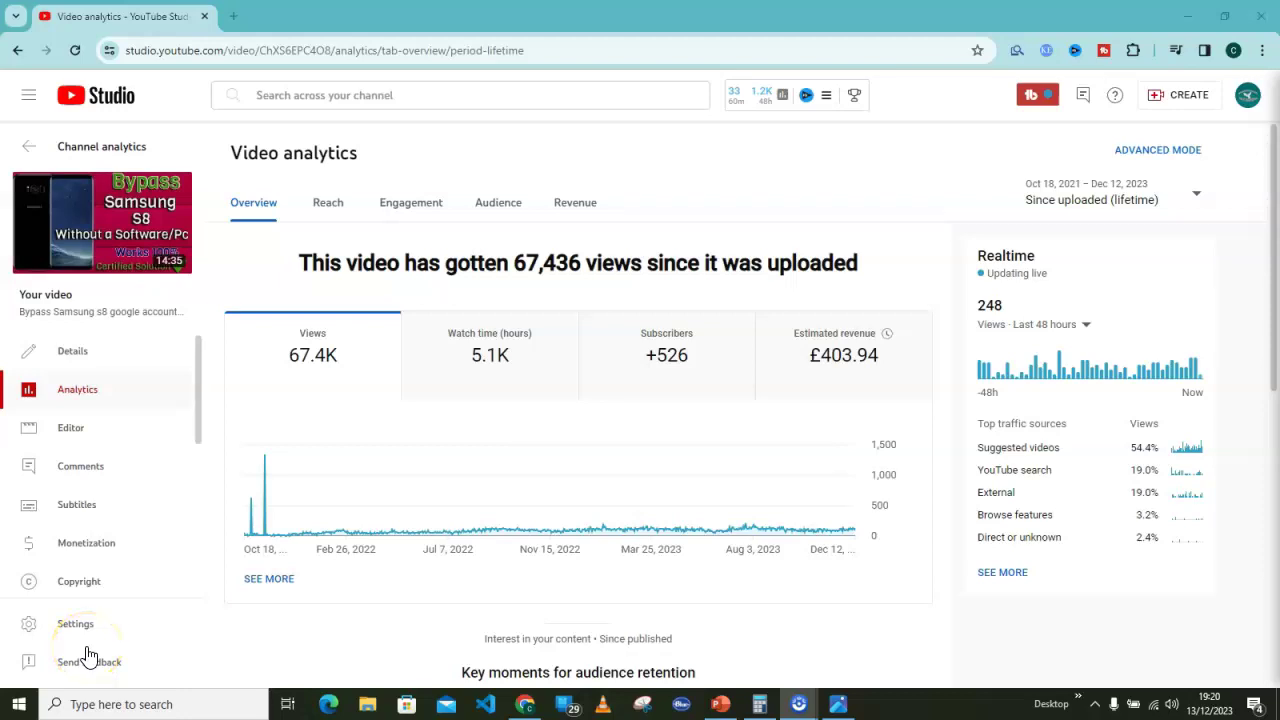
Show YT PAID ME.png in Photos, comparing earnings at 67.5K views with 1,000,000 views
click(121, 664)
click(367, 418)
click(838, 704)
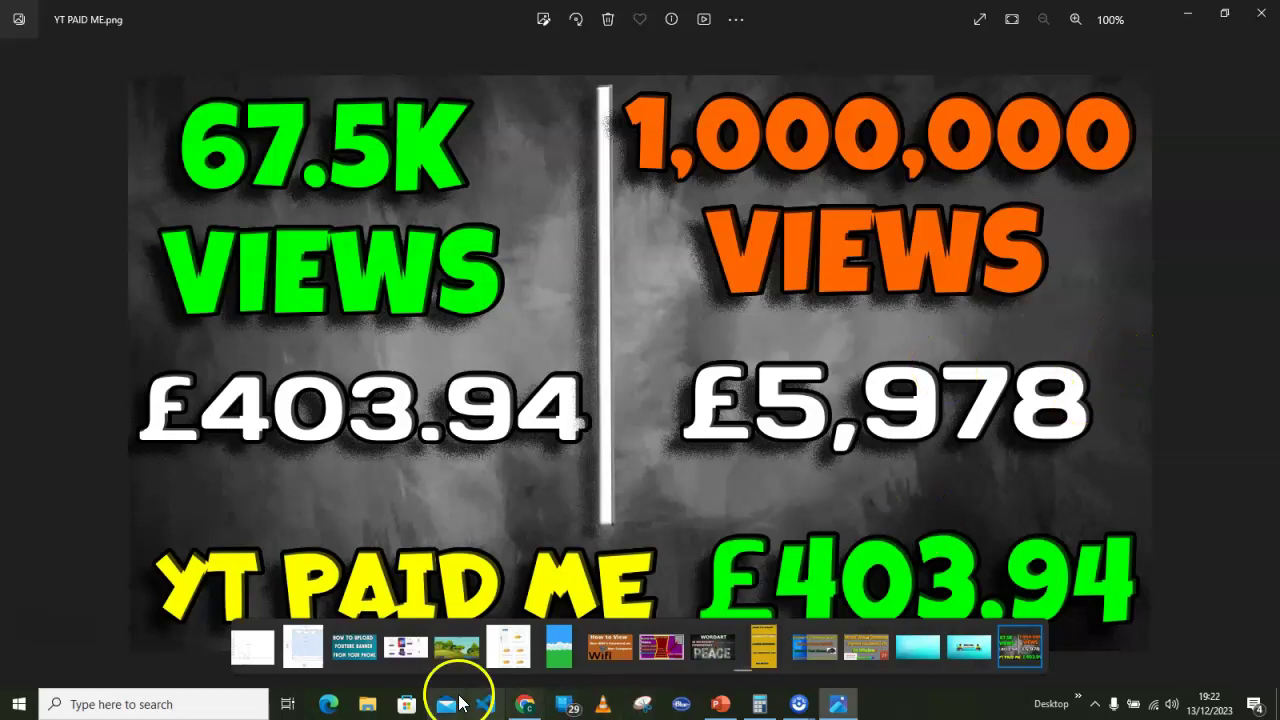
Browse the Bypass Samsung S8 video's Audience cards, then return to its lifetime Overview
click(522, 702)
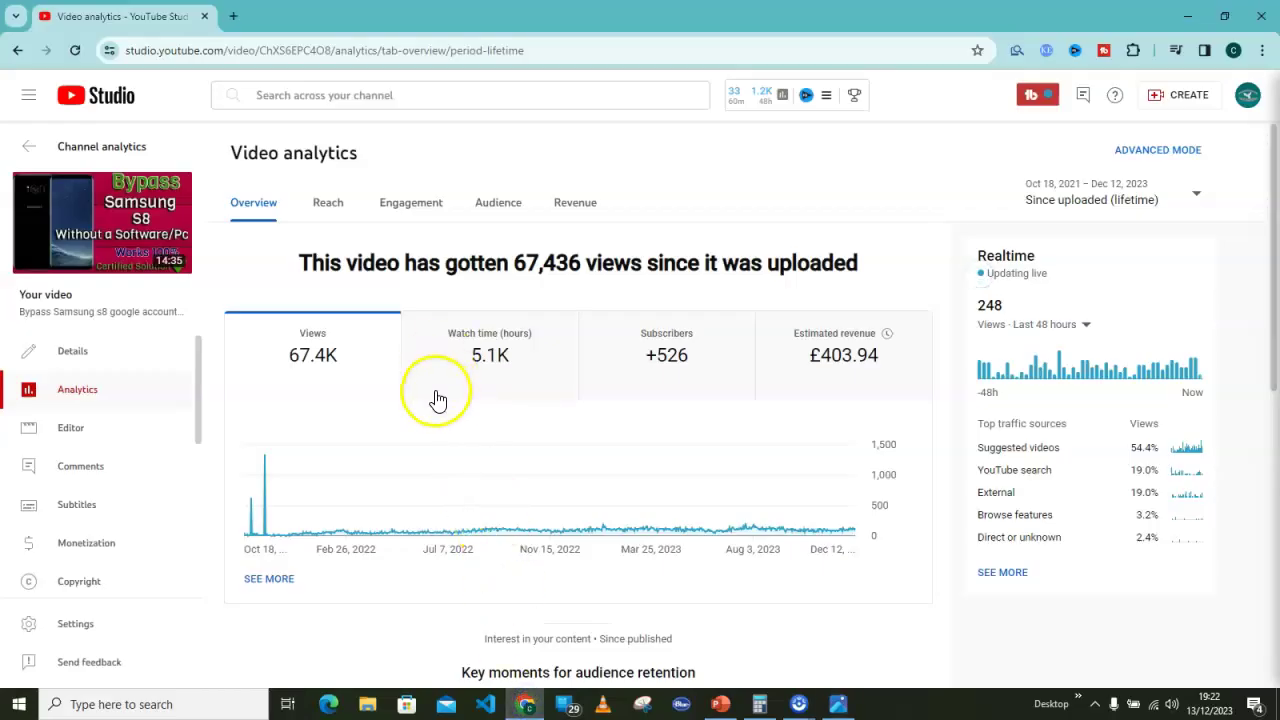
click(499, 208)
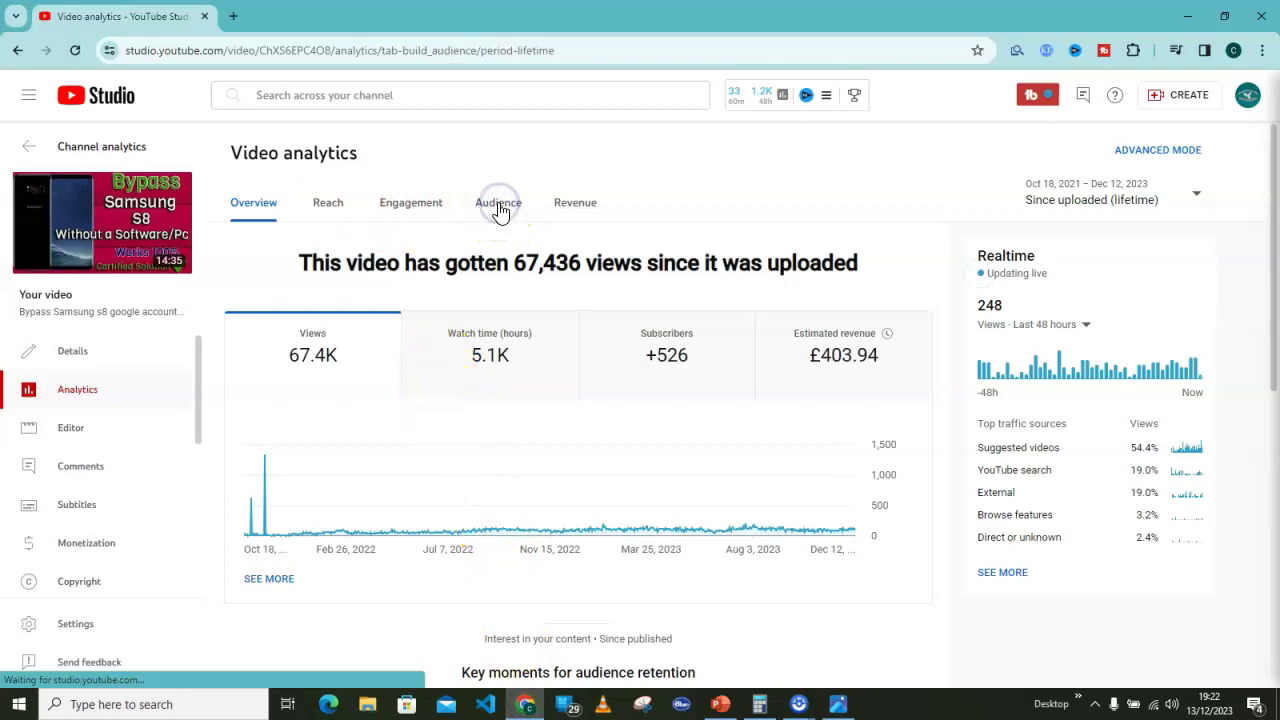
scroll(1095, 462, down, 3)
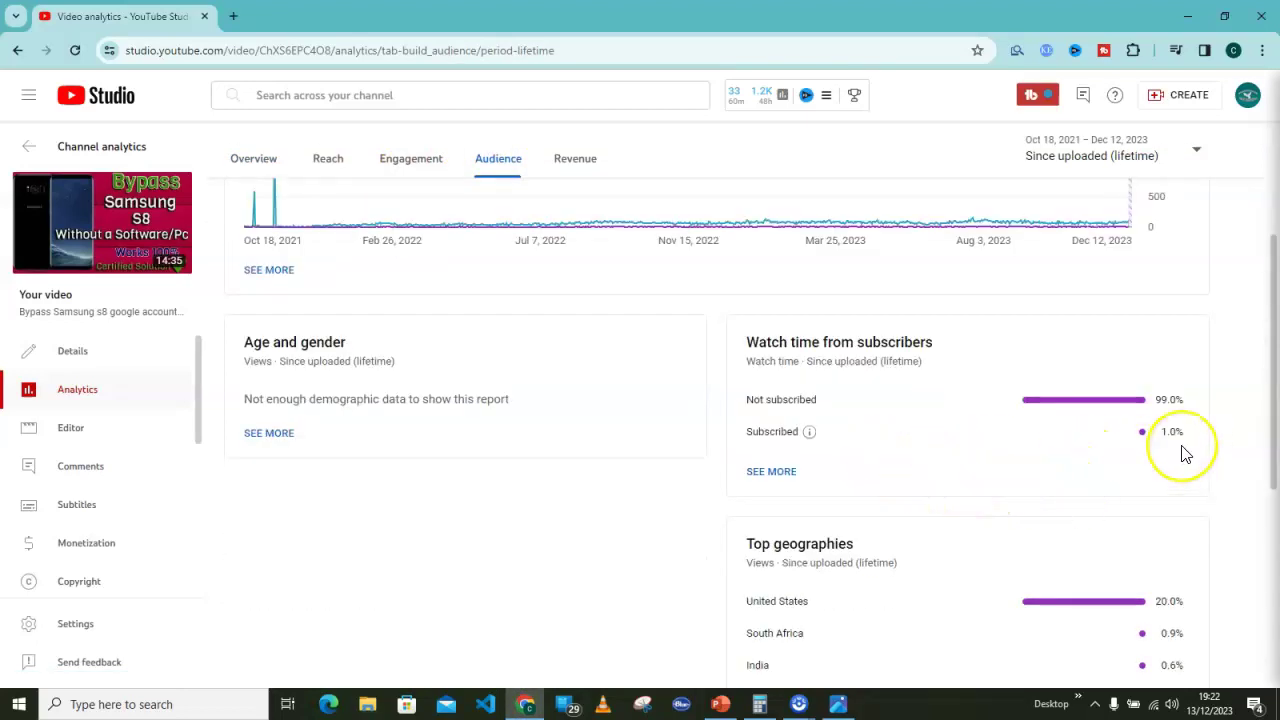
mouse_move(960, 431)
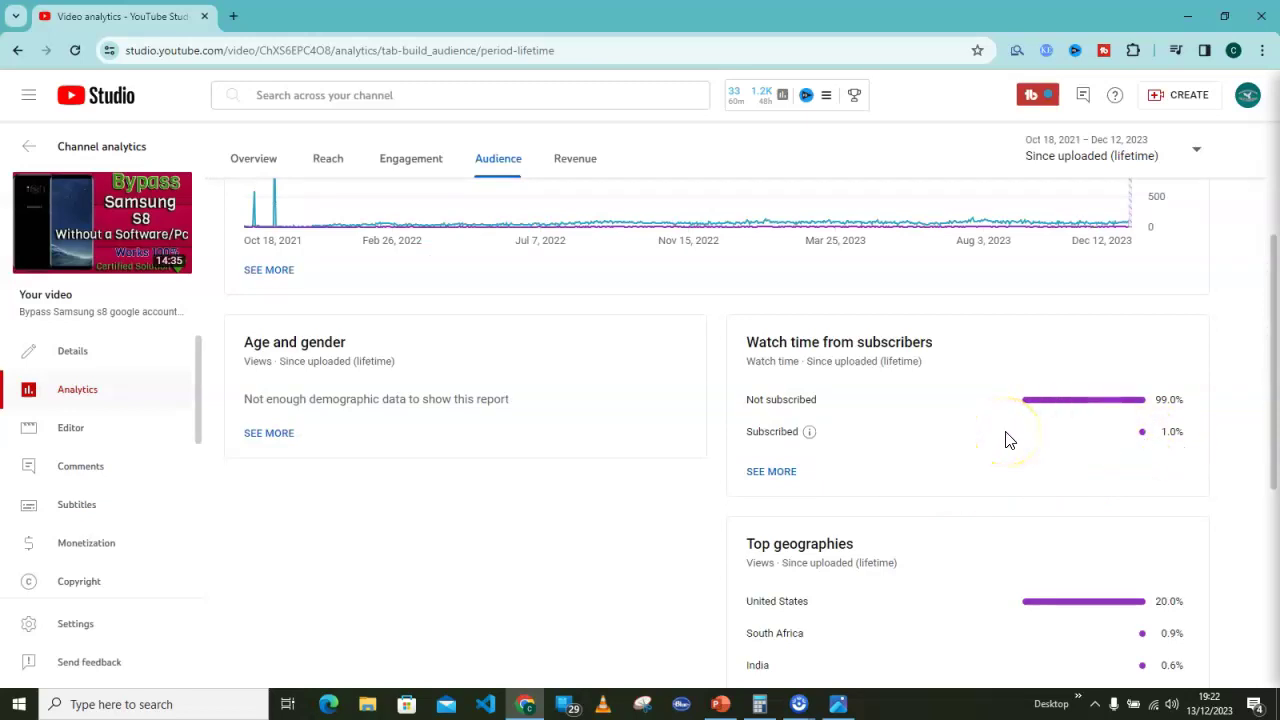
key(alt+Left)
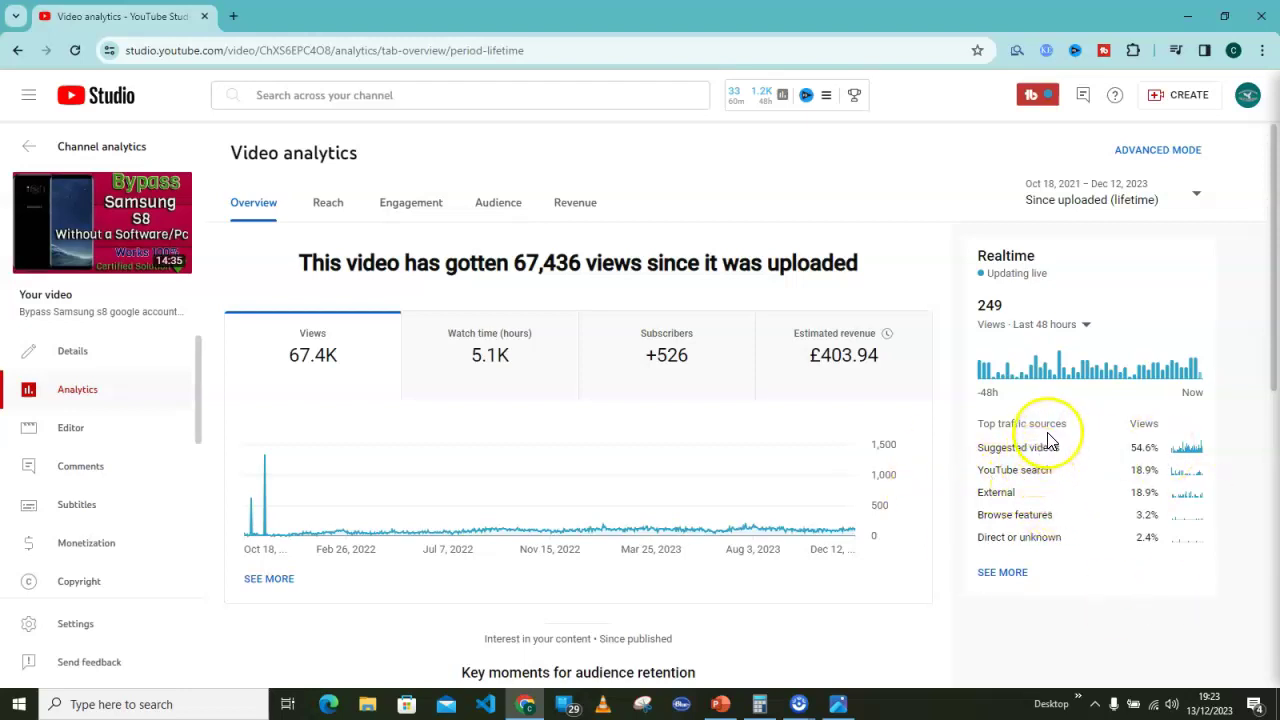
Review the video's Revenue tab: £403.94 estimated revenue, £6.01 RPM and £14.22 CPM
scroll(629, 366, down, 3)
scroll(447, 285, up, 3)
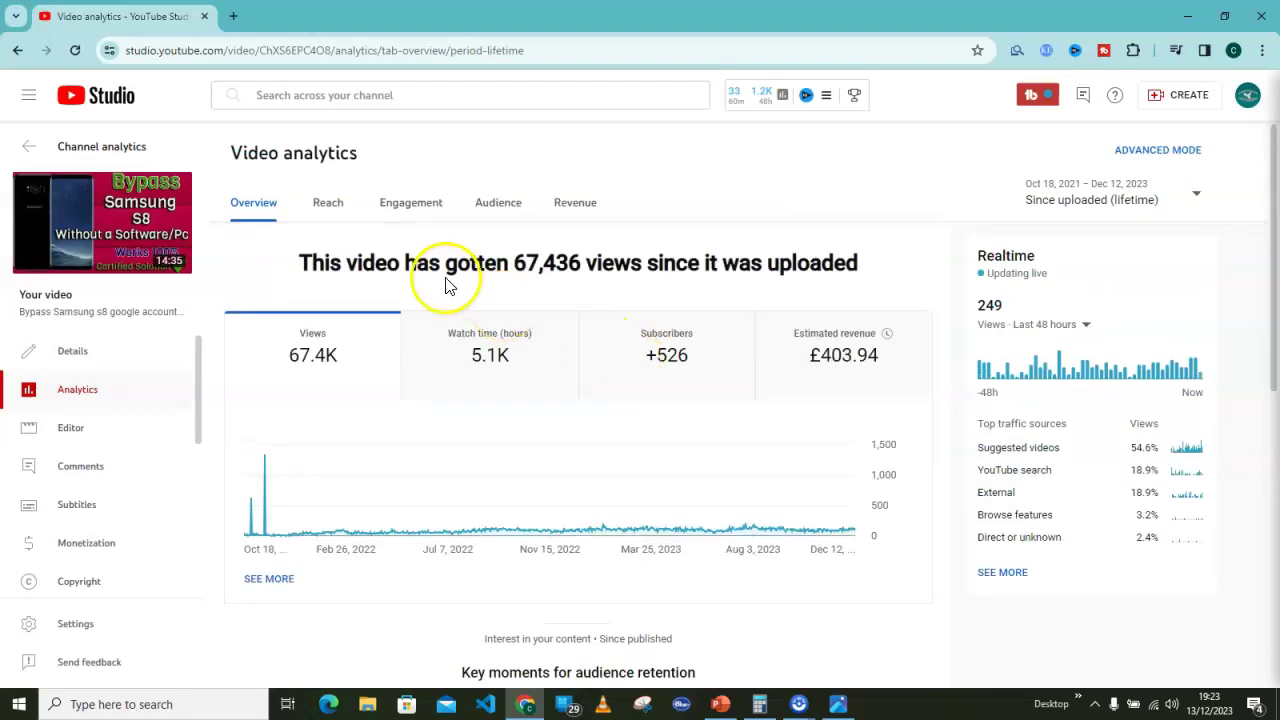
click(578, 210)
scroll(270, 605, down, 3)
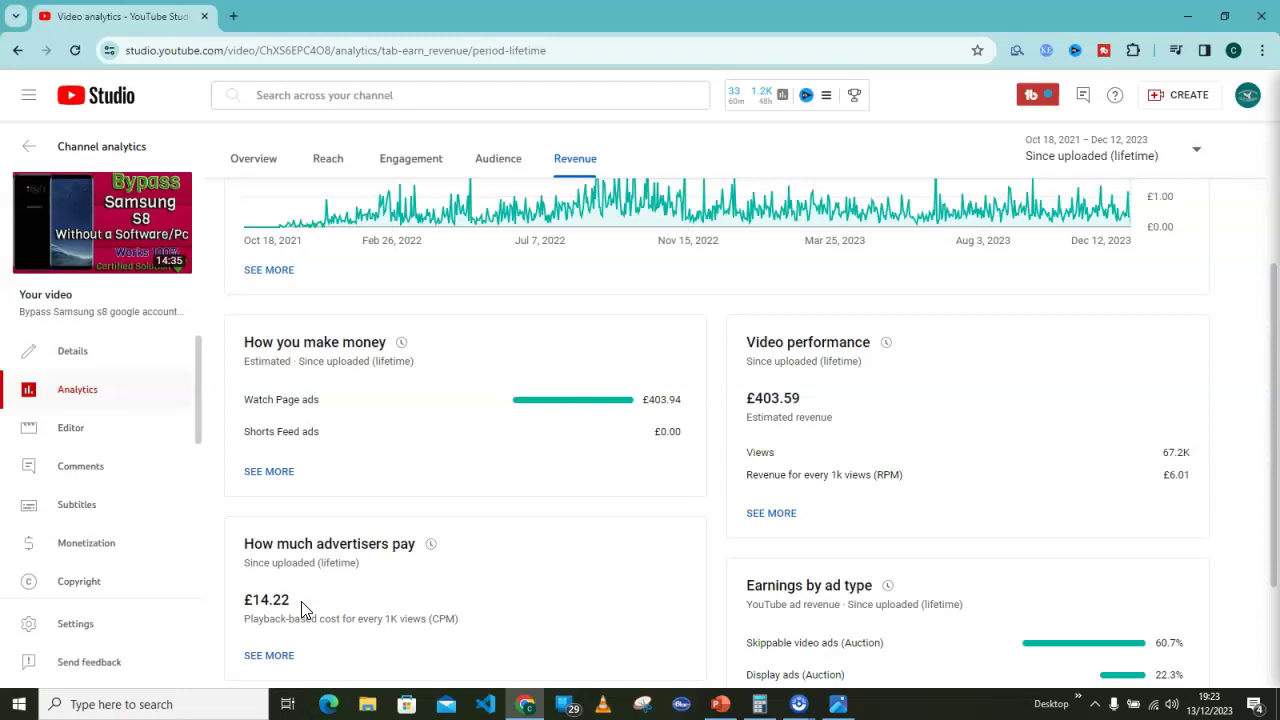
scroll(500, 420, up, 3)
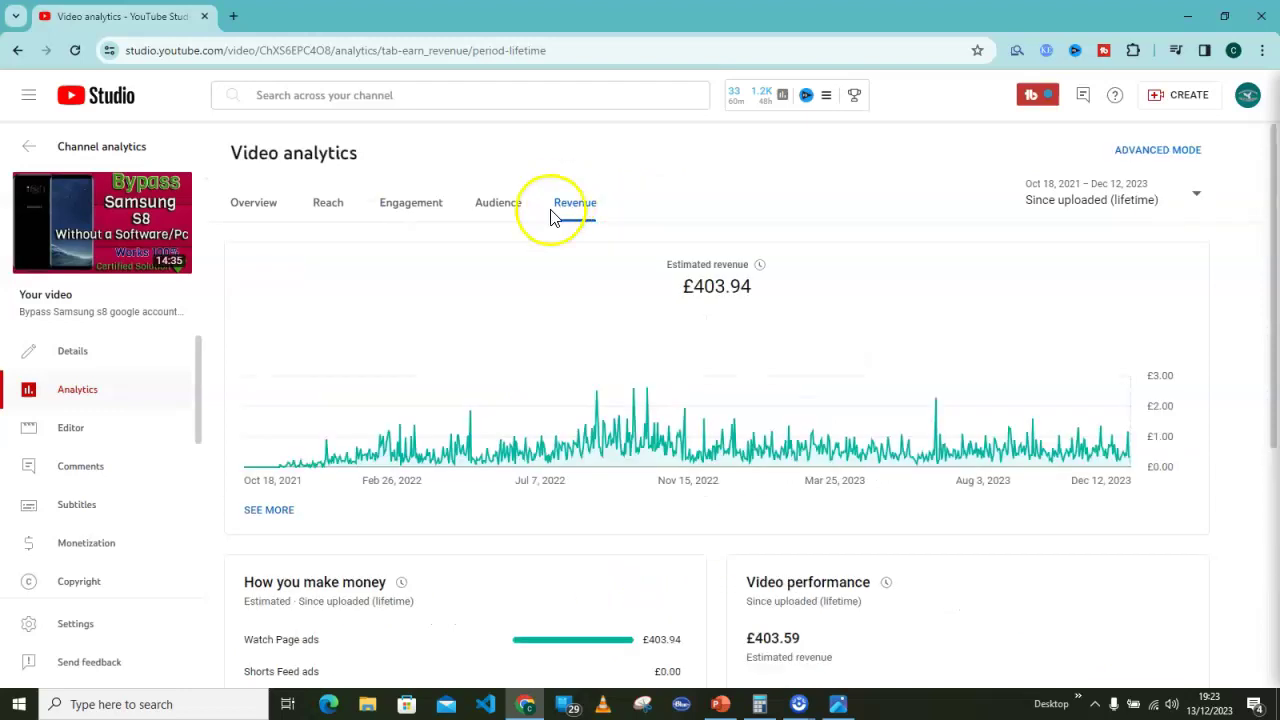
Open the detailed revenue report broken down by date, keeping the lifetime range
click(270, 513)
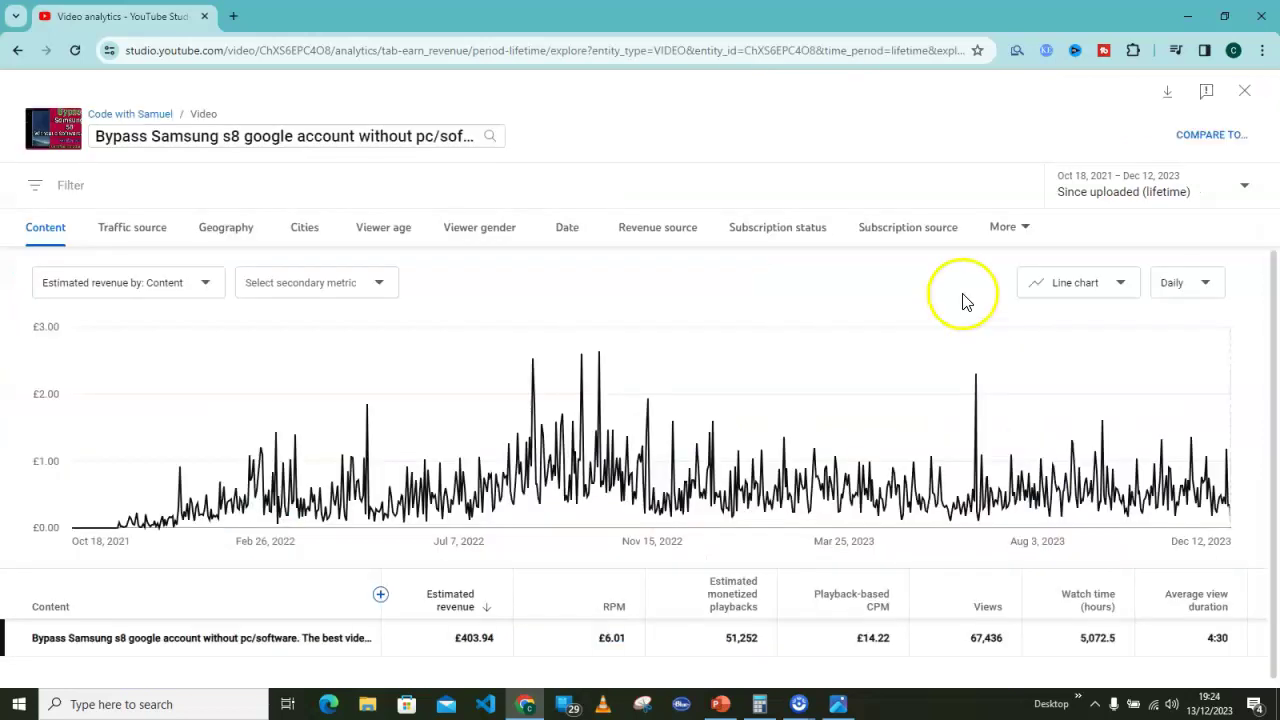
click(570, 232)
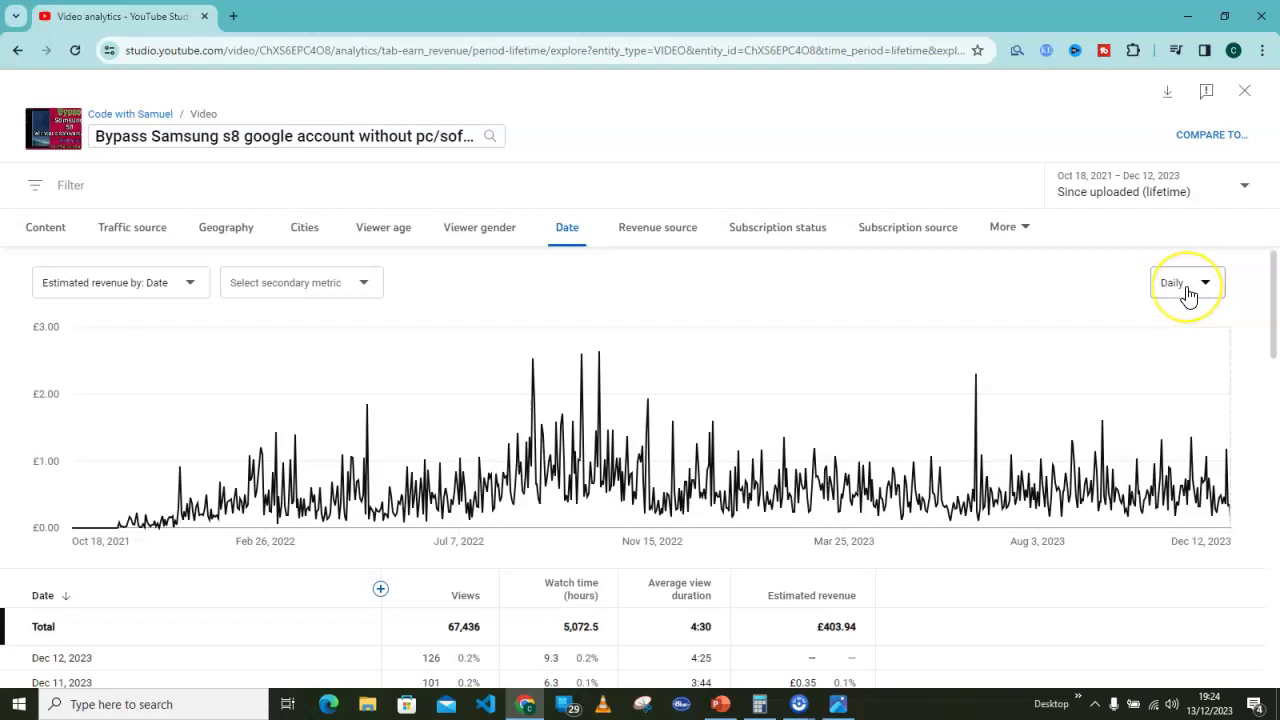
click(1243, 188)
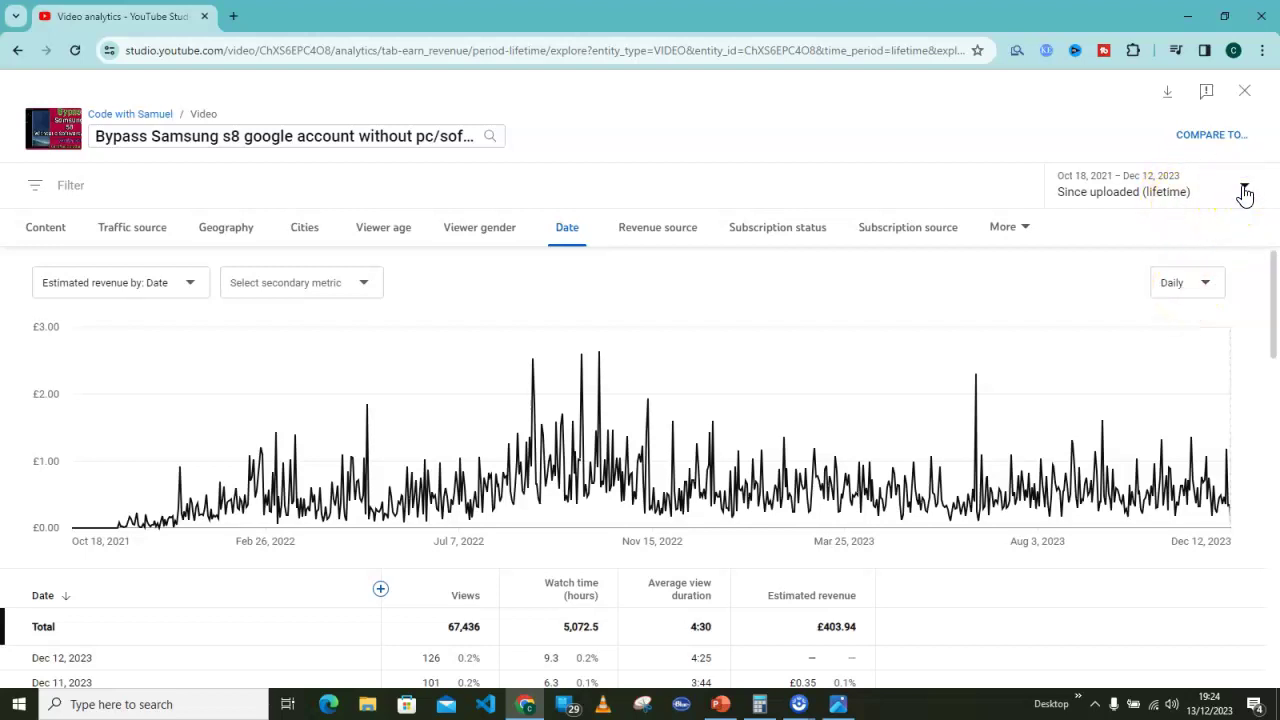
click(1122, 352)
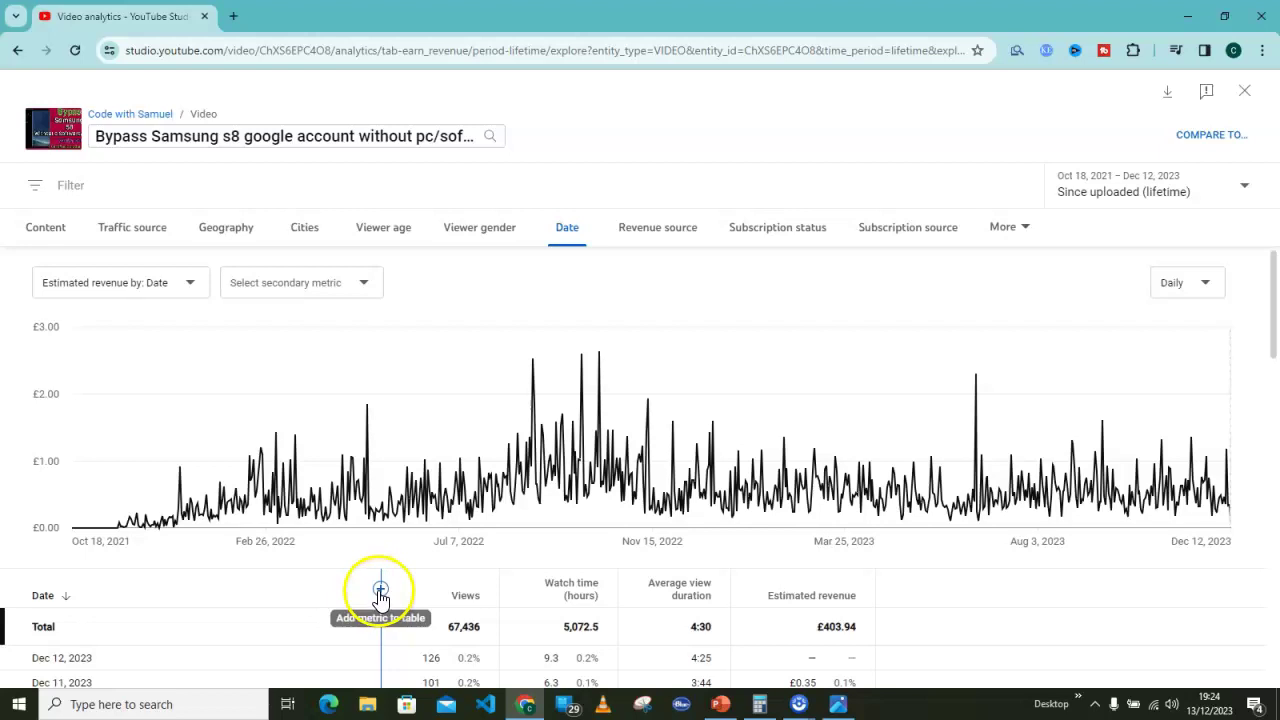
Add a CPM column to the by-date revenue table
click(380, 592)
click(586, 315)
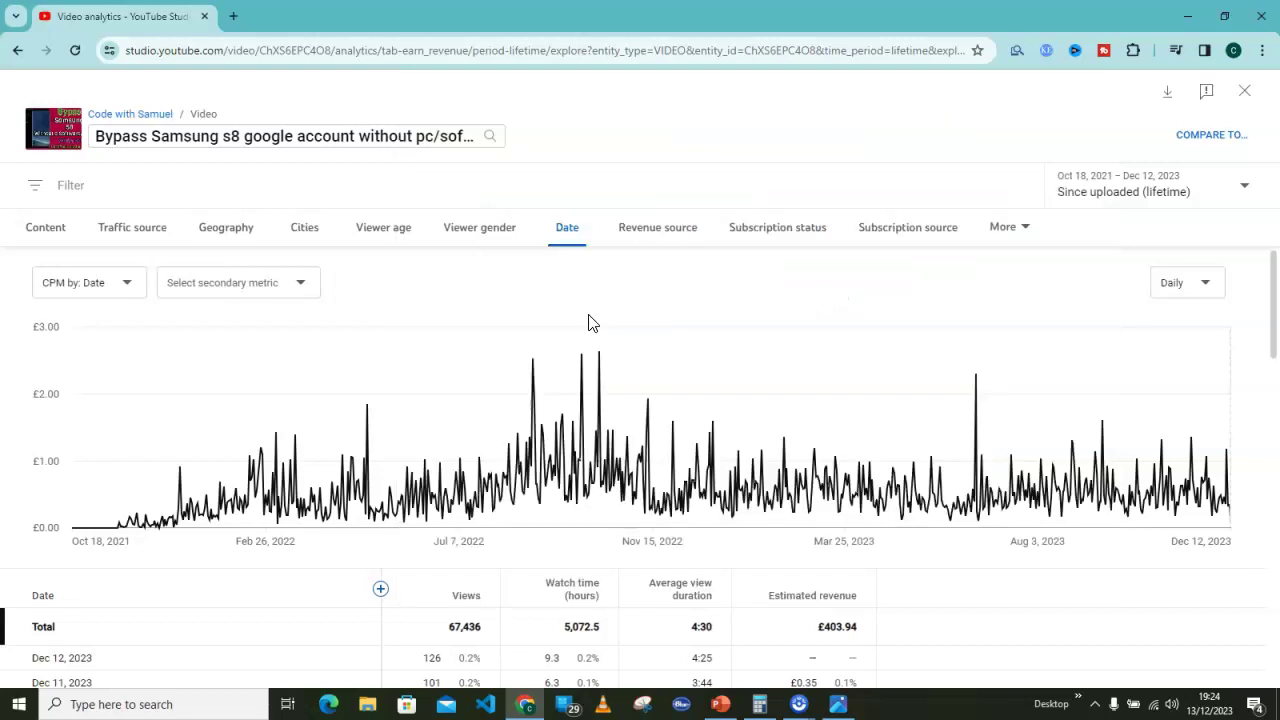
click(380, 592)
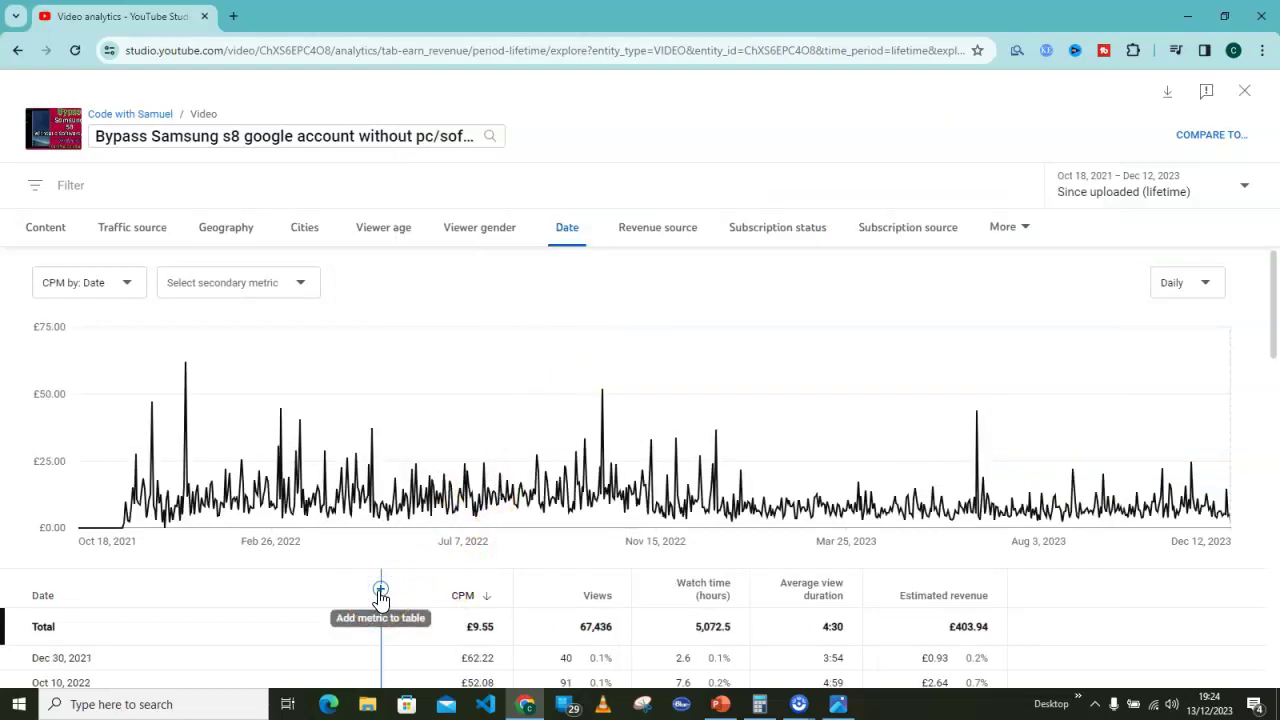
Add RPM to the table, sorted by RPM with top £31.48, and place Calculator beside it
scroll(823, 329, down, 3)
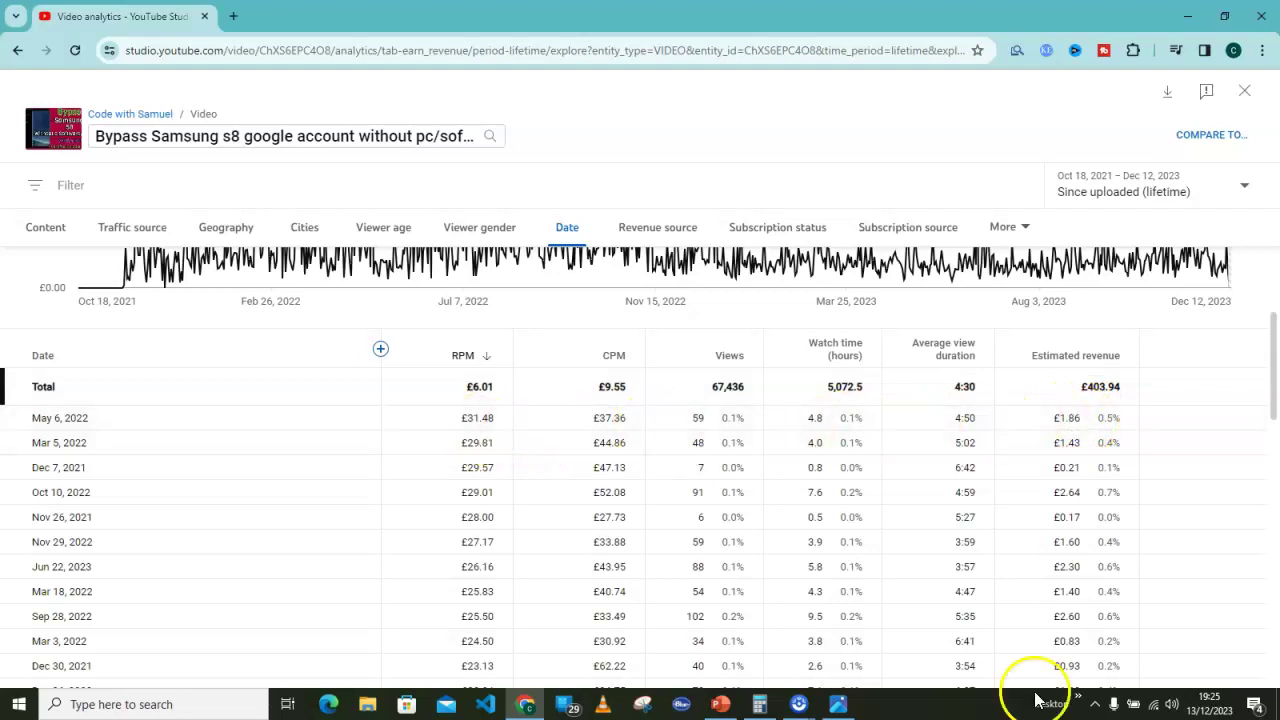
click(1088, 436)
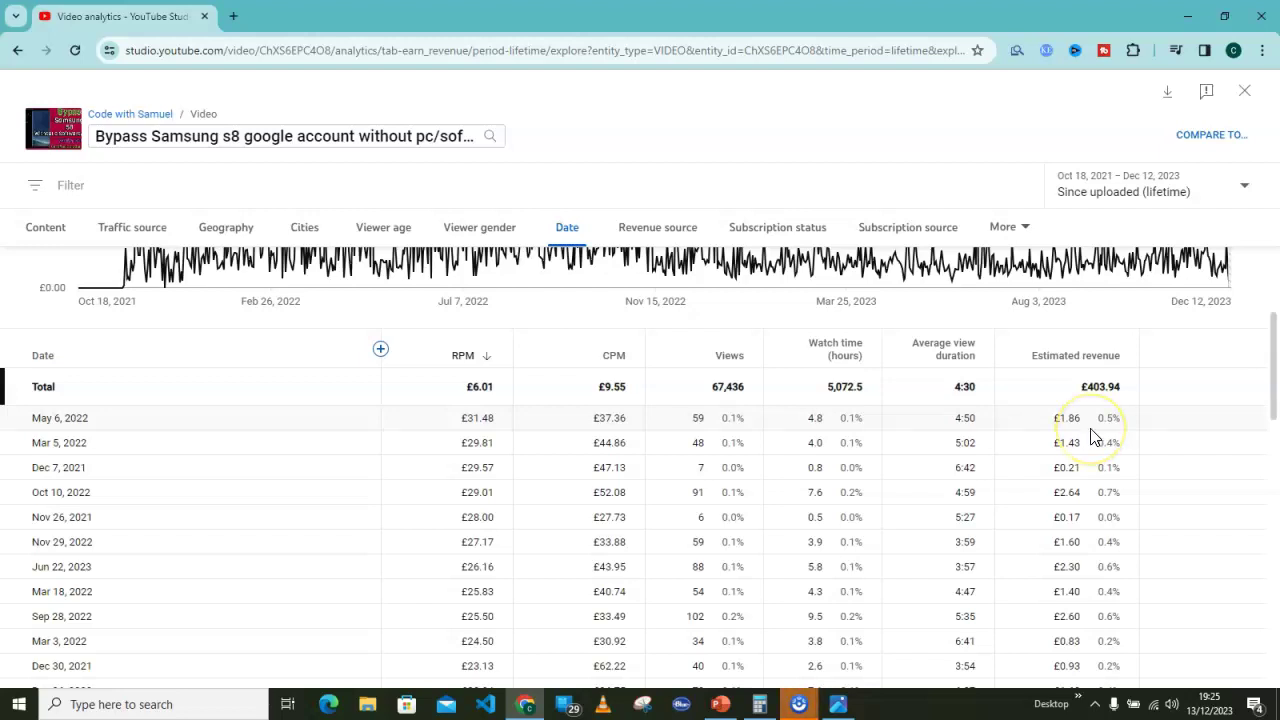
click(759, 704)
drag(240, 112, 204, 106)
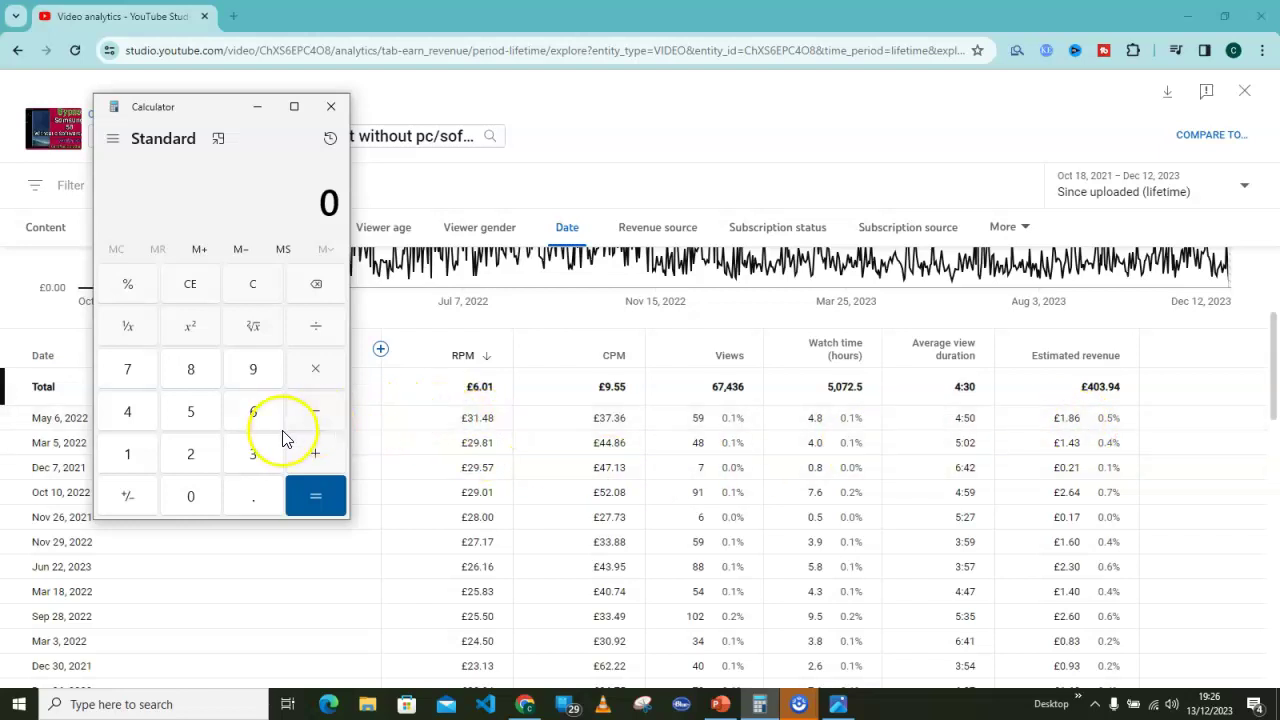
Convert May 6, 2022's £31.48 RPM to per-view earnings: 31.48 ÷ 1000 = 0.03148
click(256, 456)
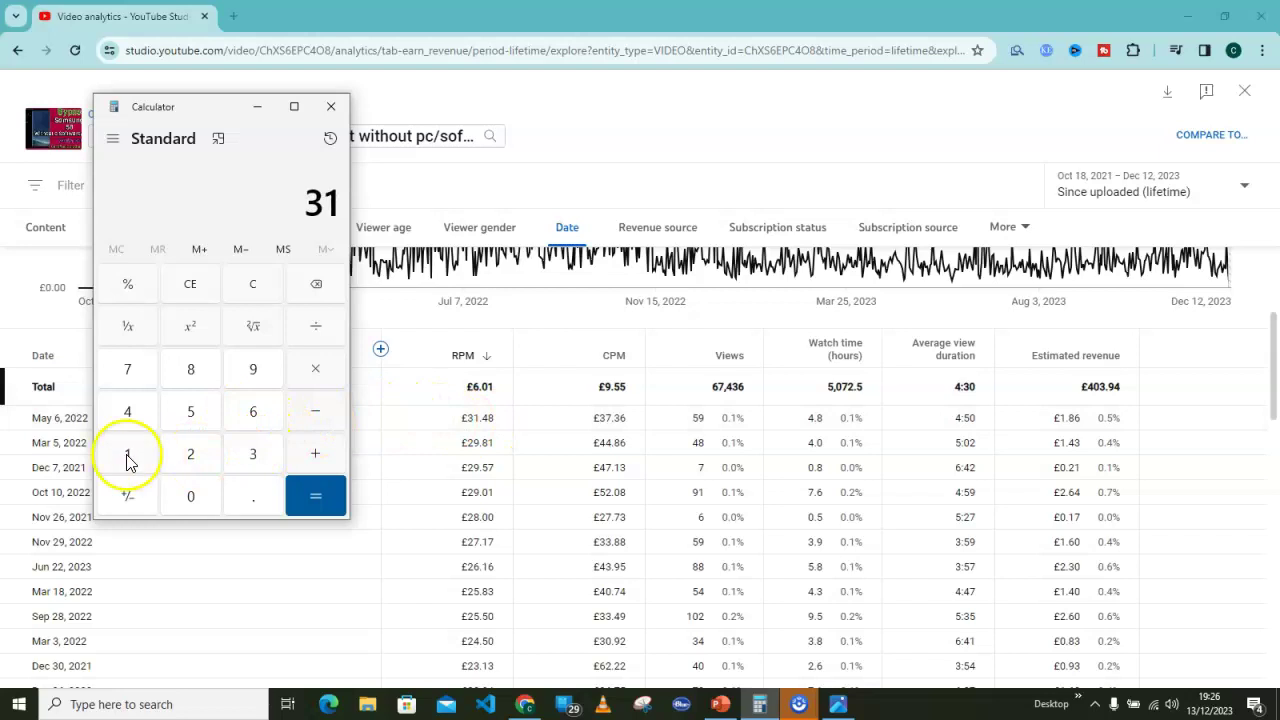
click(250, 504)
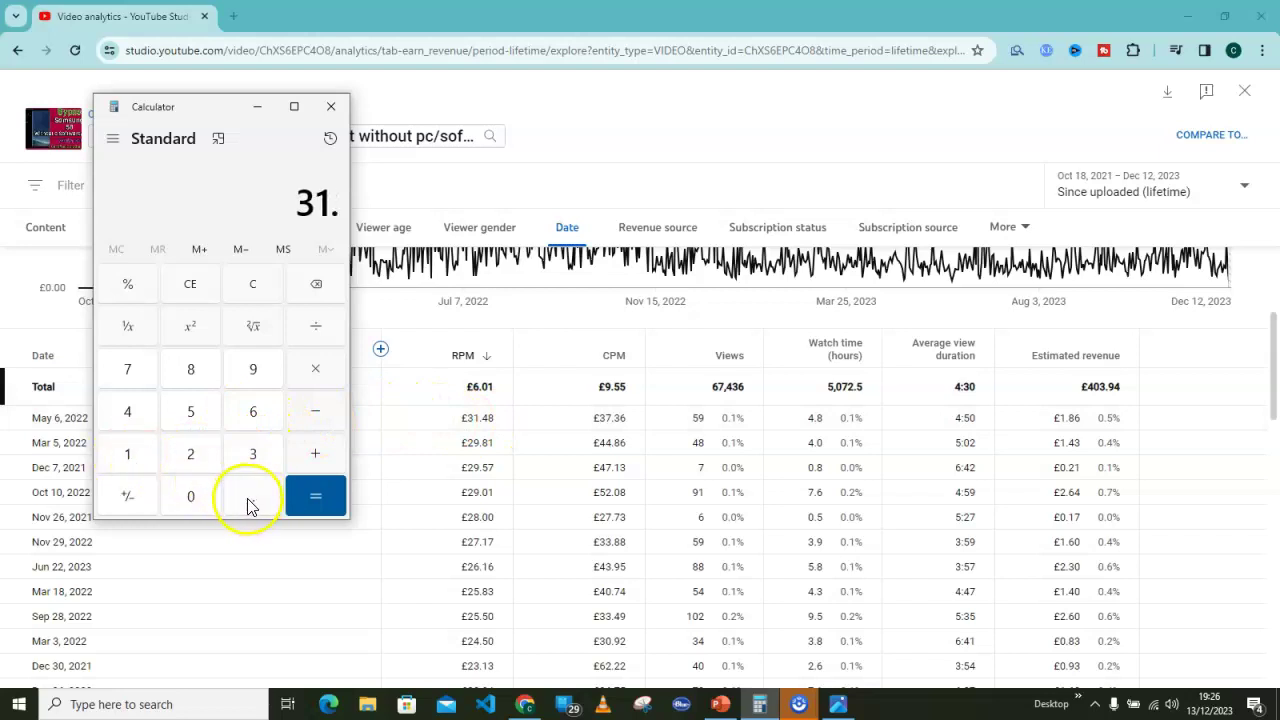
click(128, 410)
click(192, 377)
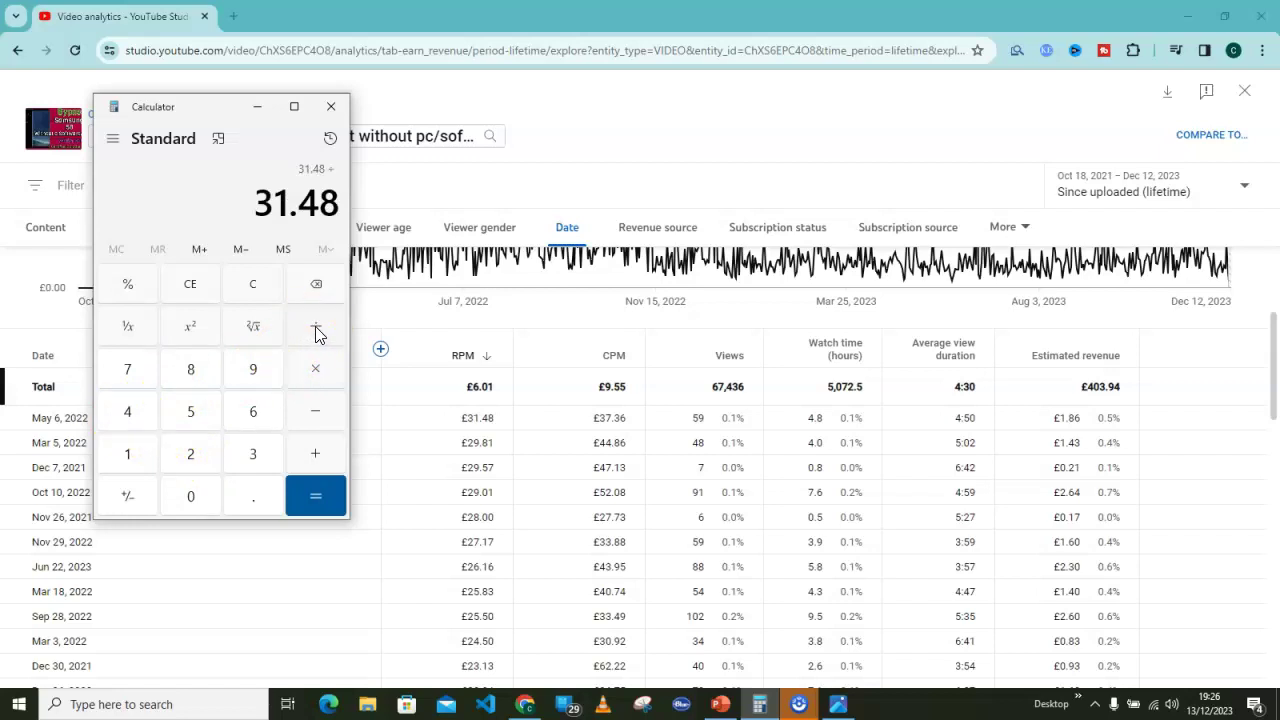
click(118, 456)
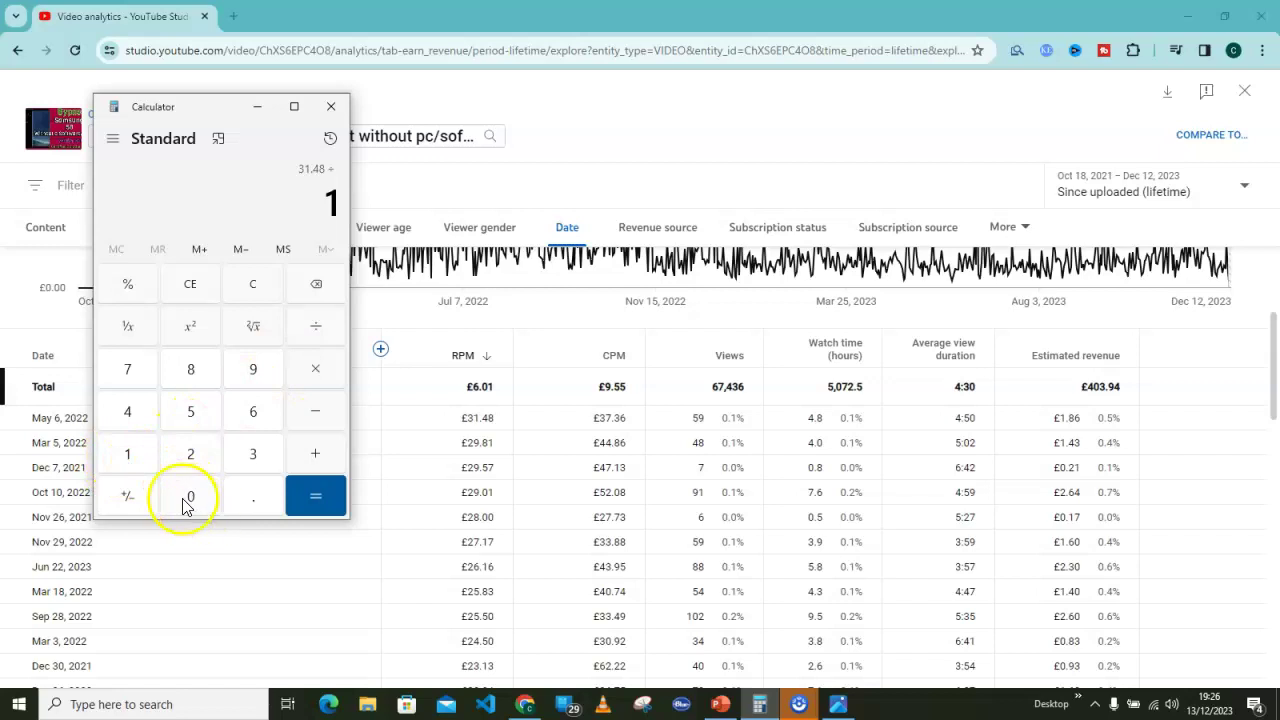
click(186, 503)
click(186, 503)
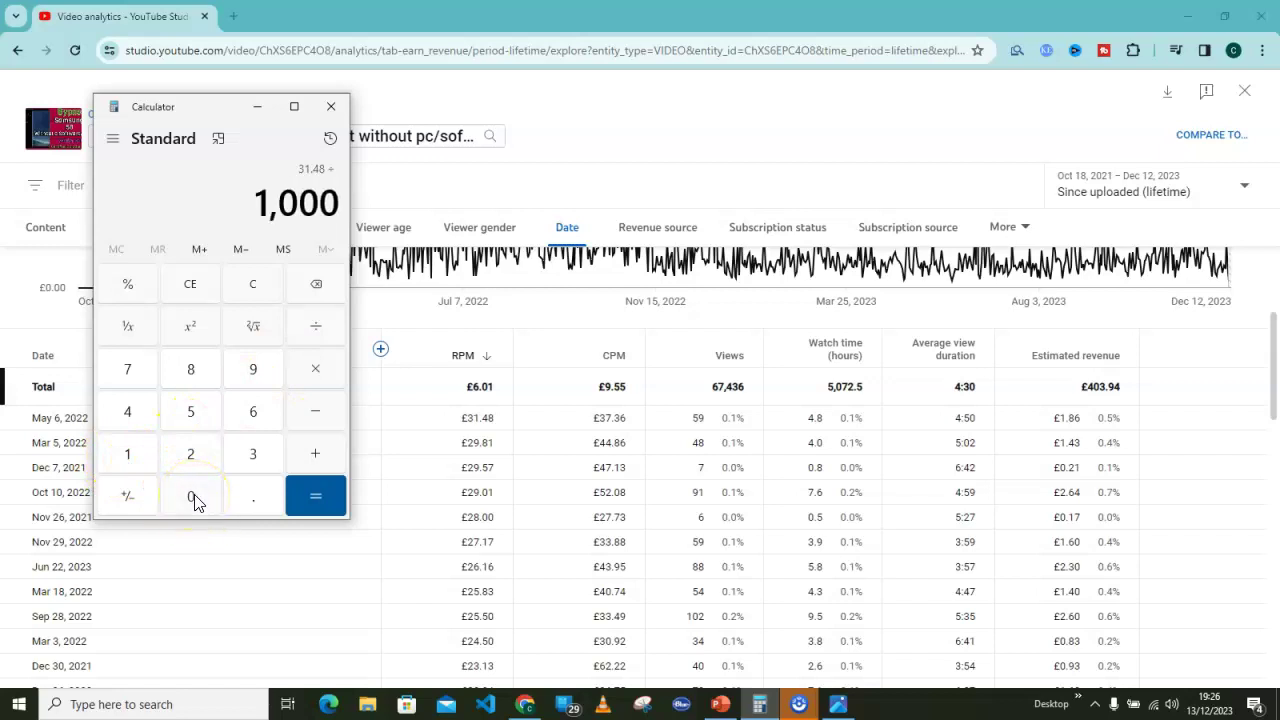
click(338, 488)
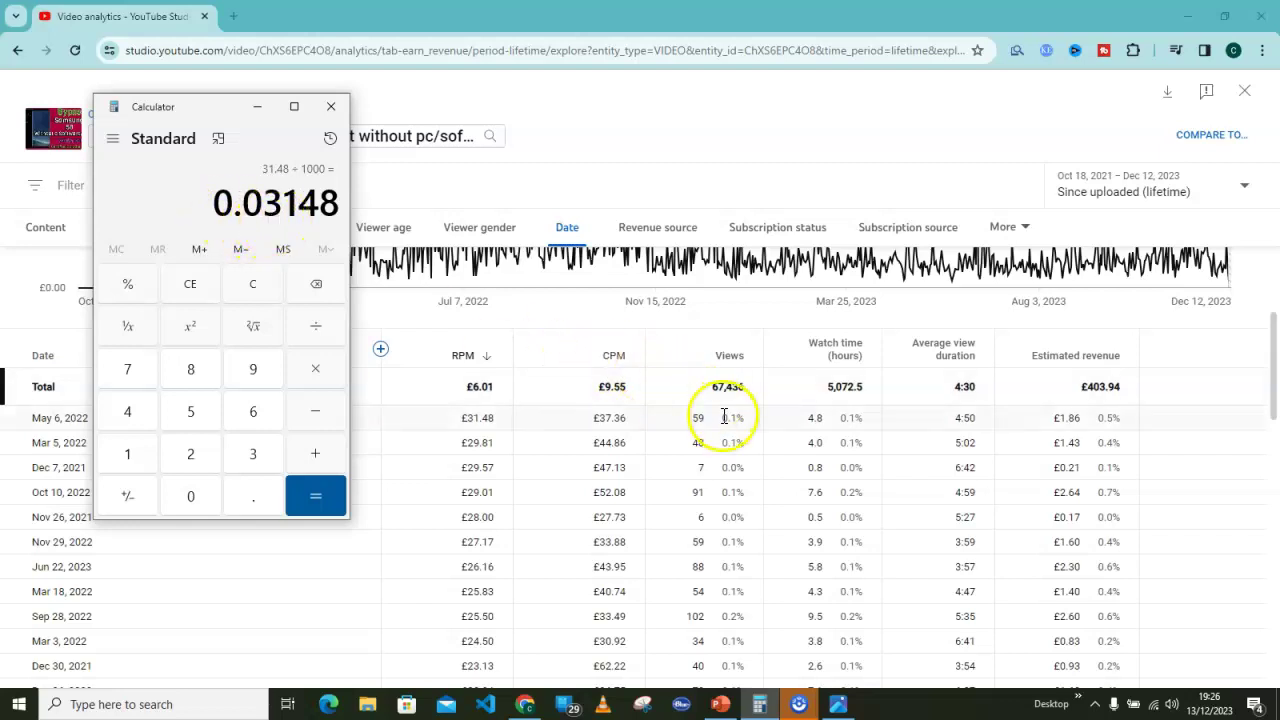
Multiply 0.03148 by May 6's 59 views, giving 1.85732 (about £1.86)
click(320, 367)
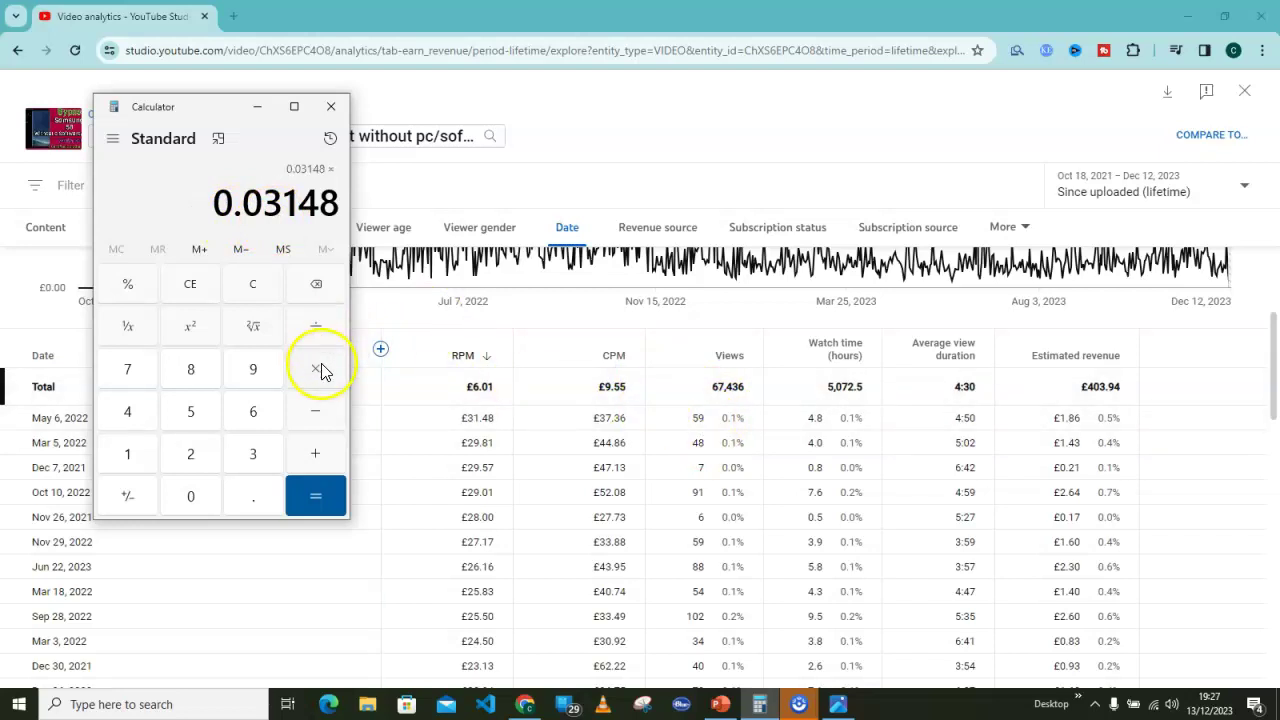
click(190, 411)
click(253, 369)
click(312, 492)
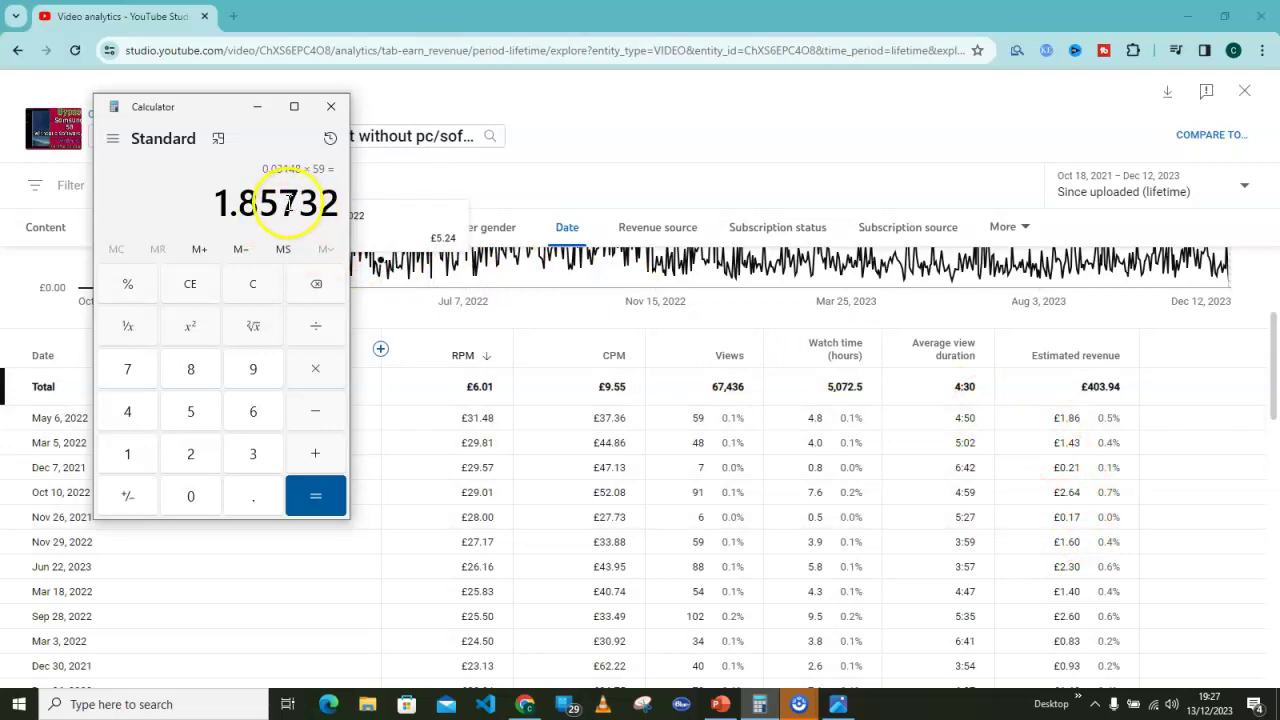
Move the Calculator window right and clear it to 0
click(299, 202)
click(274, 206)
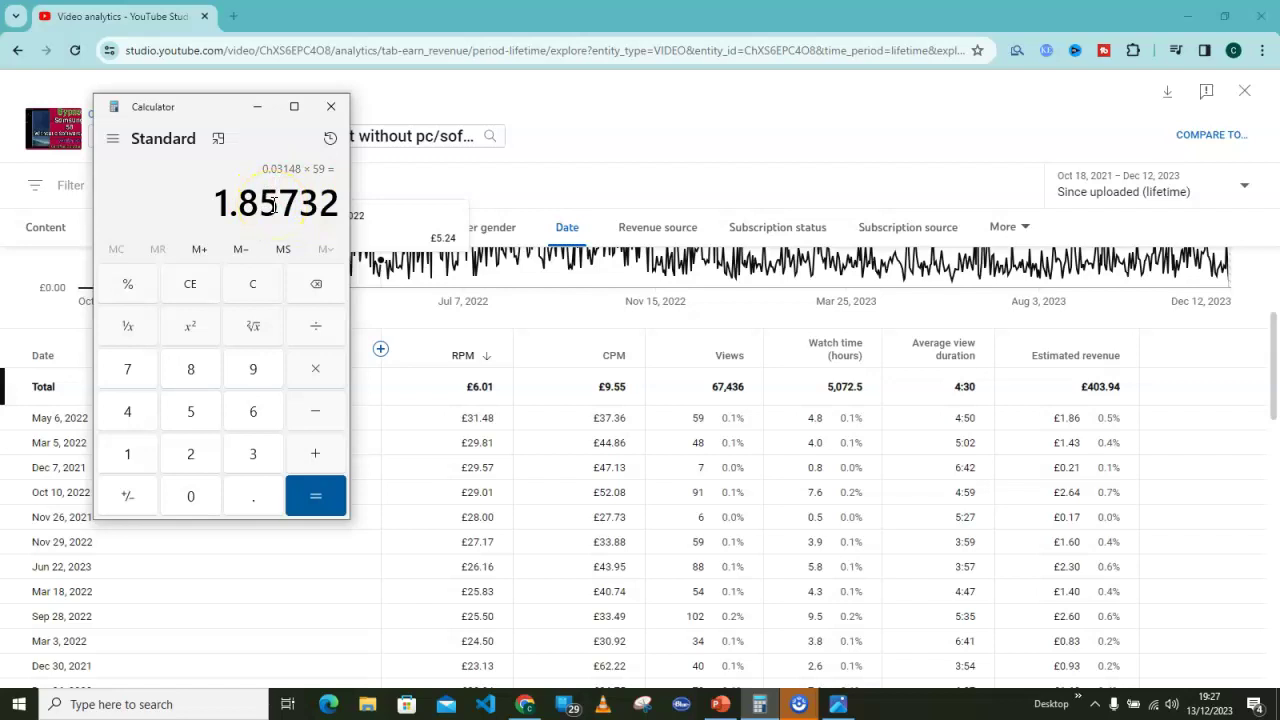
drag(205, 109, 253, 120)
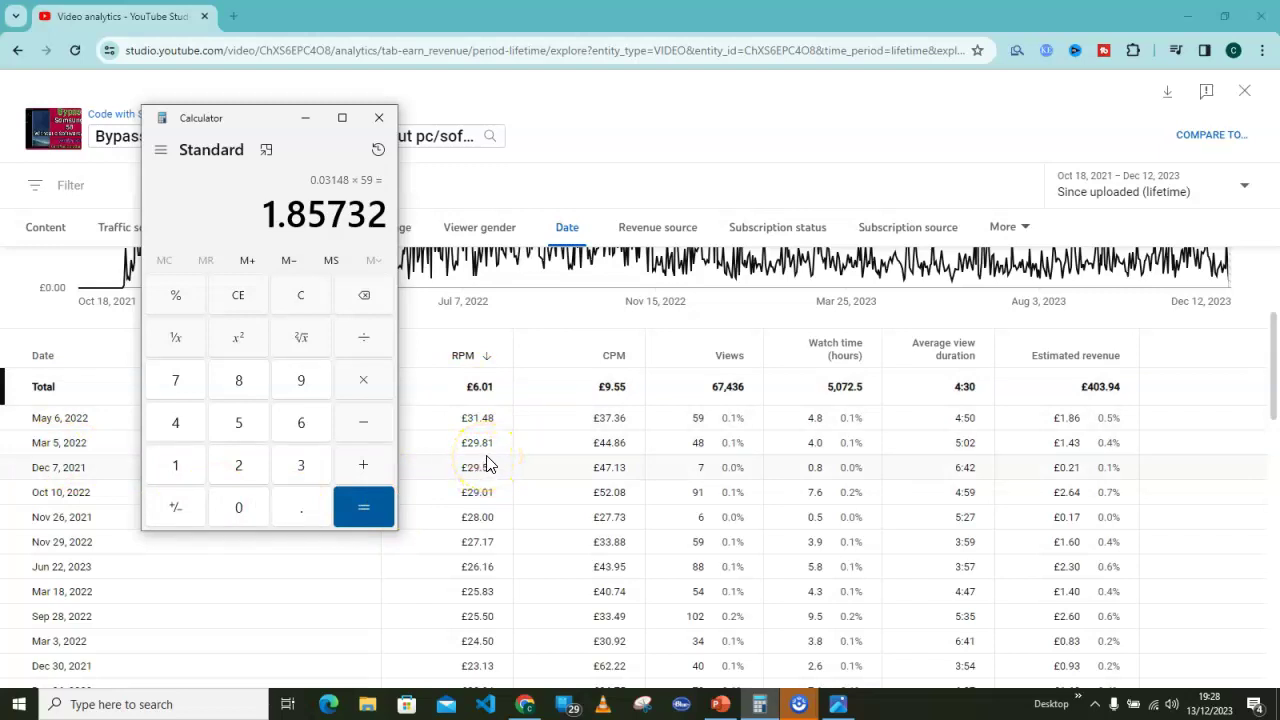
click(238, 507)
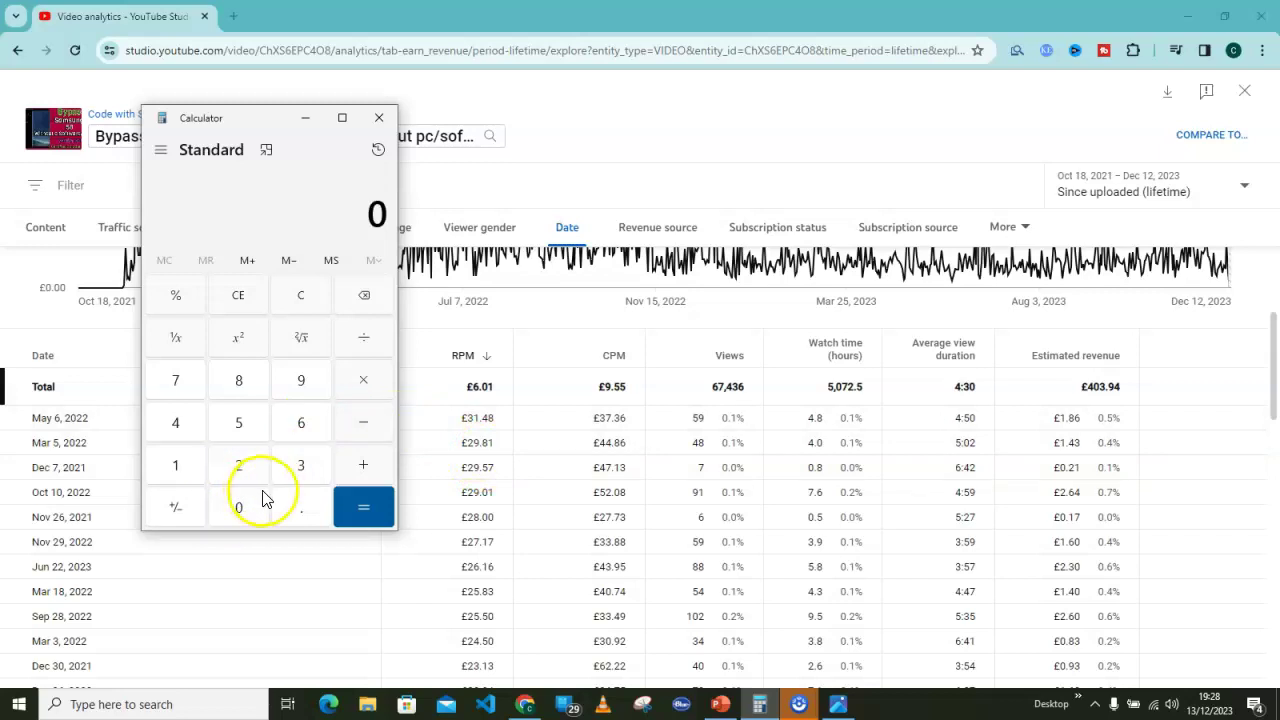
Divide Mar 5, 2022's RPM of 29.81 by 1000, giving 0.02981
click(238, 466)
click(298, 388)
click(300, 508)
click(236, 392)
click(177, 470)
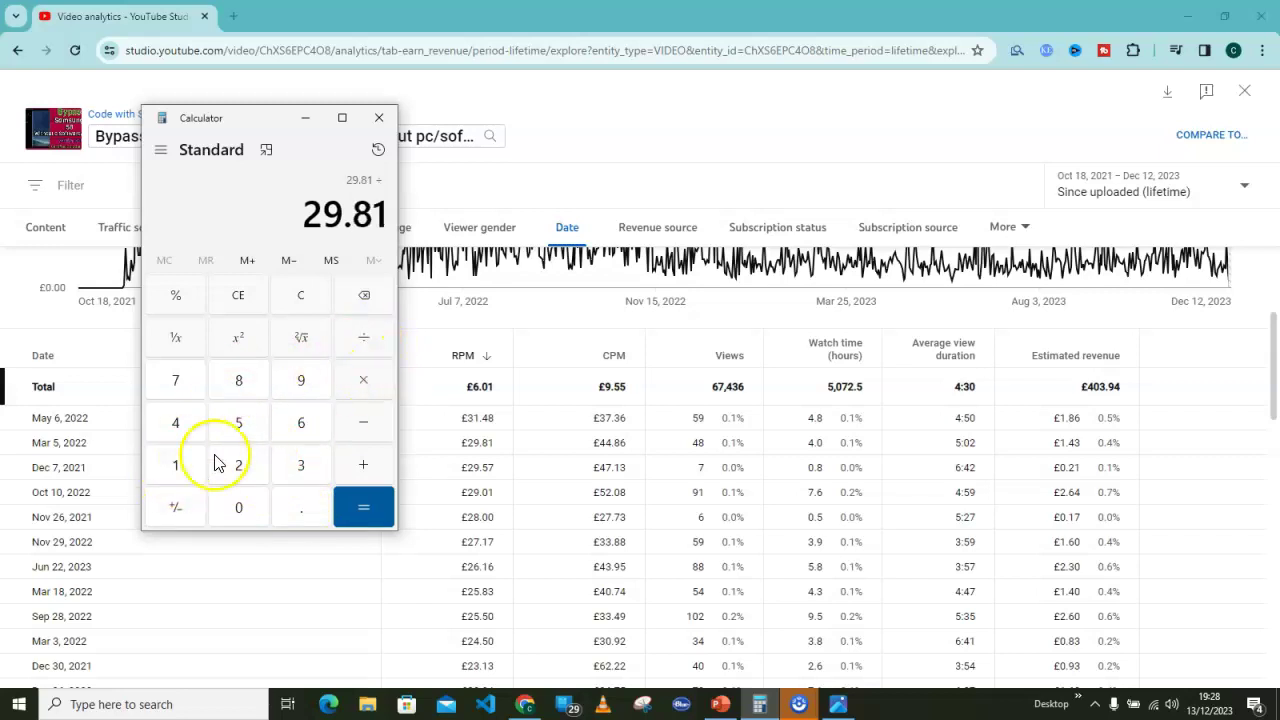
click(173, 468)
click(240, 510)
click(240, 510)
click(356, 509)
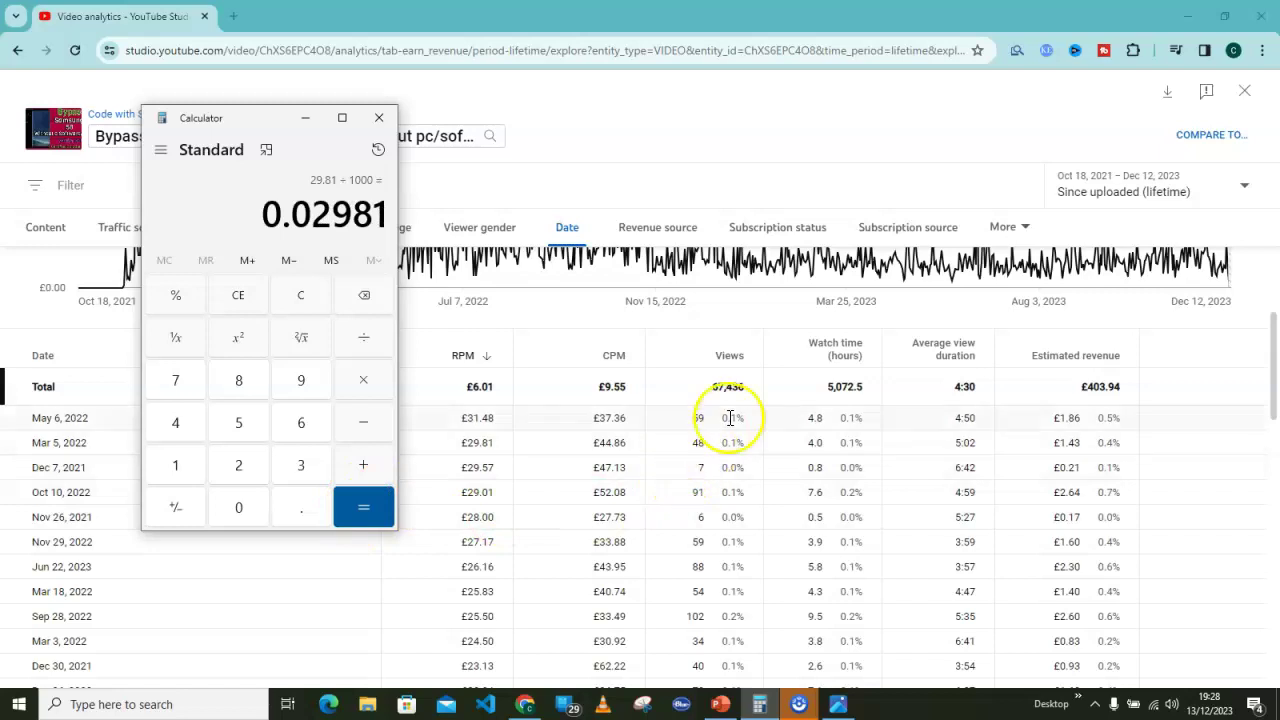
Multiply by Mar 5's 48 views for 1.43088, matching £1.43, then clear
click(355, 381)
click(178, 430)
click(238, 382)
click(355, 503)
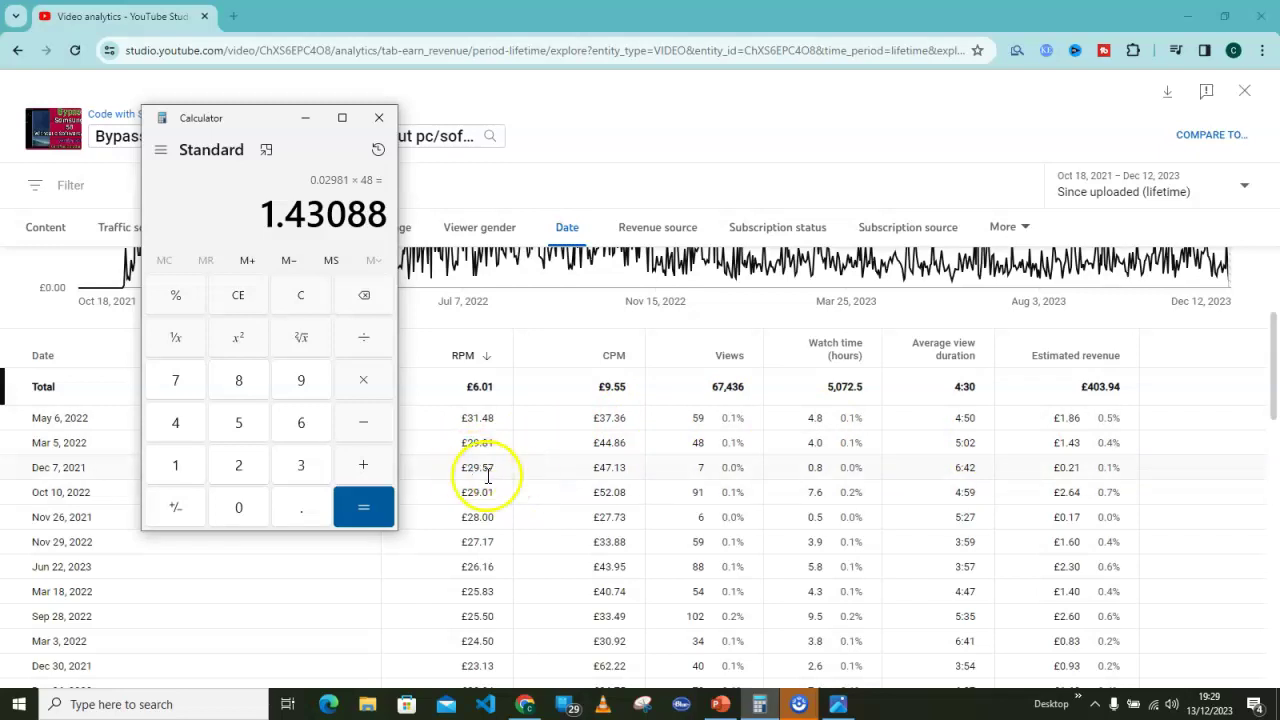
key(Escape)
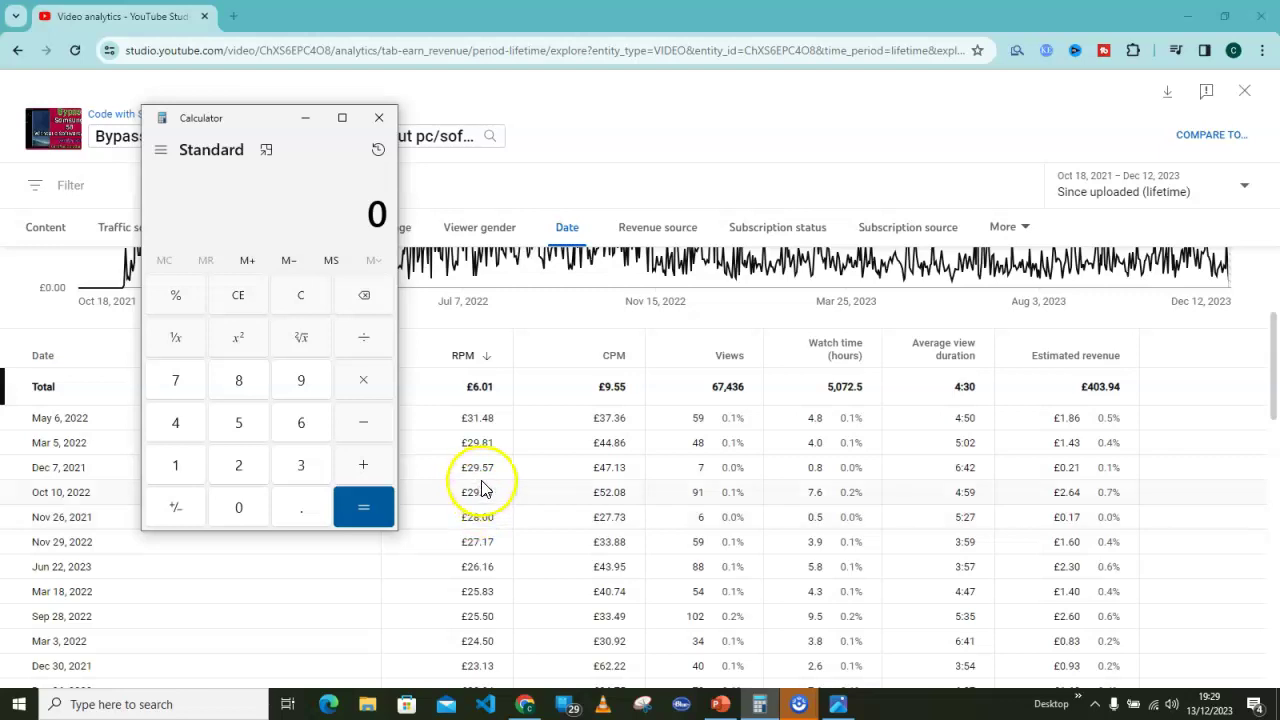
Divide Dec 7, 2021's RPM of 29.57 by 1000
click(241, 468)
click(306, 386)
click(299, 509)
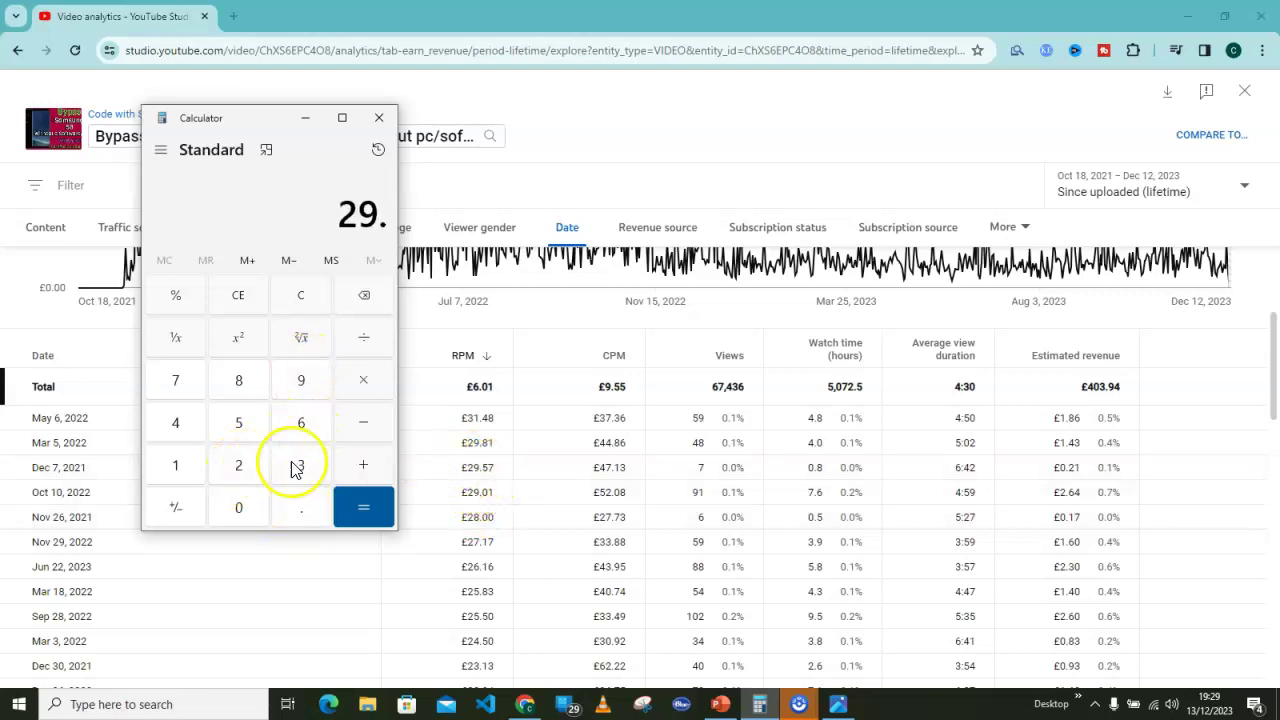
click(239, 425)
click(175, 380)
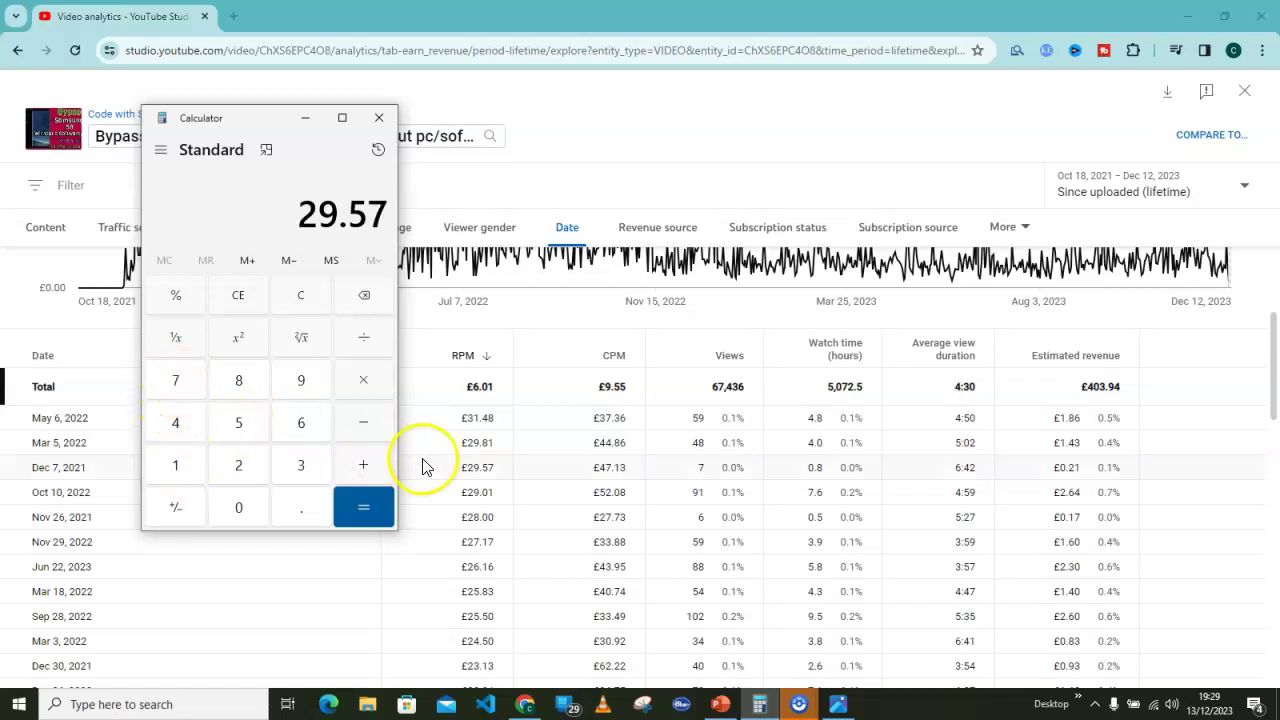
click(364, 340)
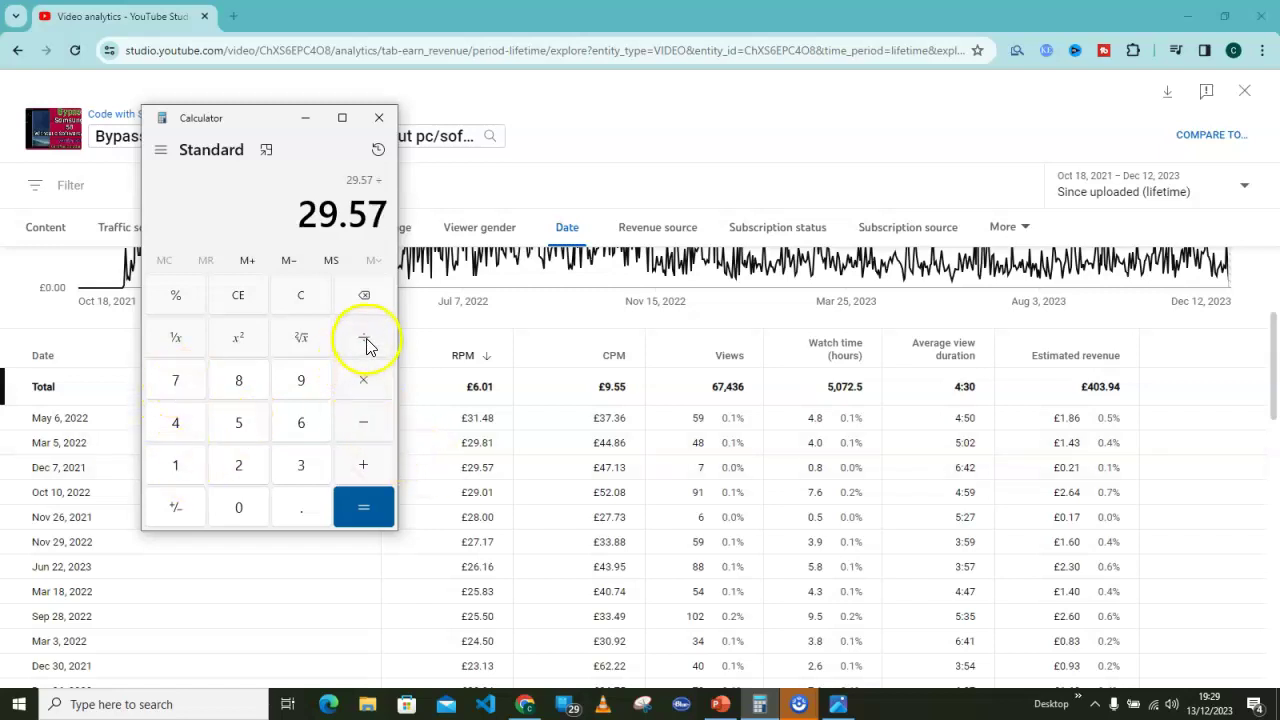
click(175, 465)
click(239, 510)
click(239, 510)
click(352, 510)
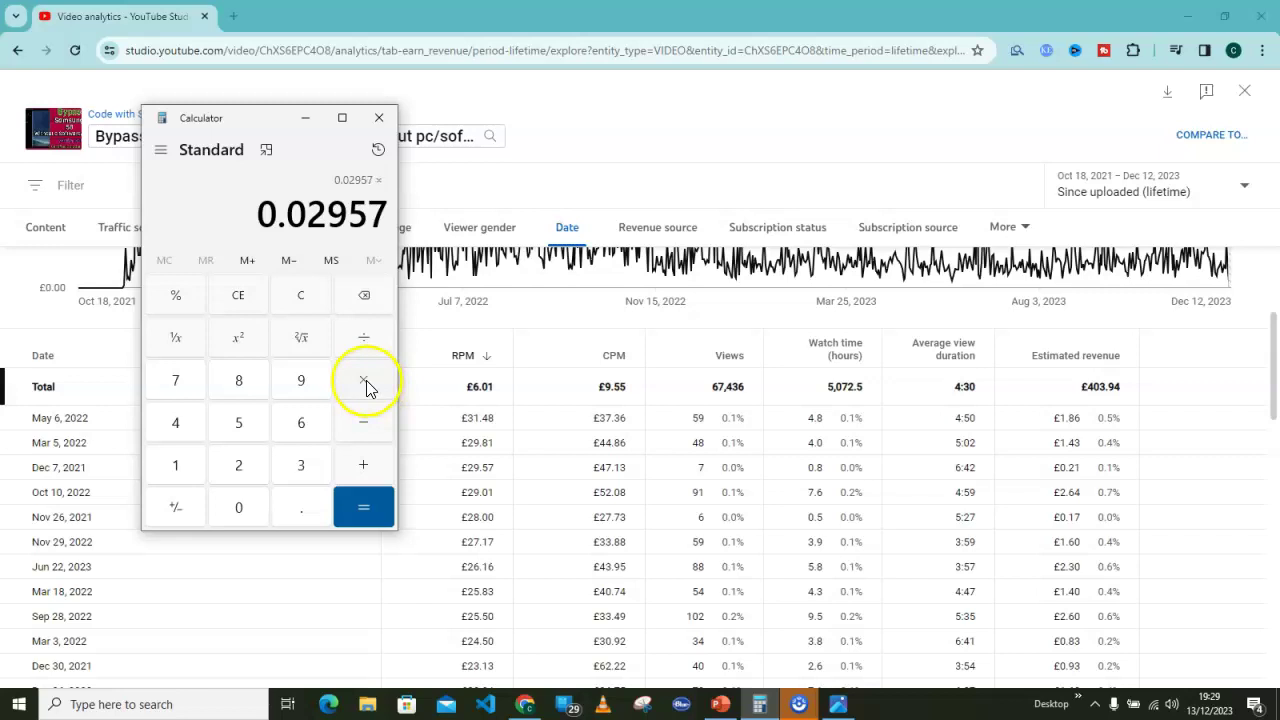
Redo 29.57 ÷ 1000, then multiply by 7 views for 0.20699, about £0.21
text(29.57)
click(180, 465)
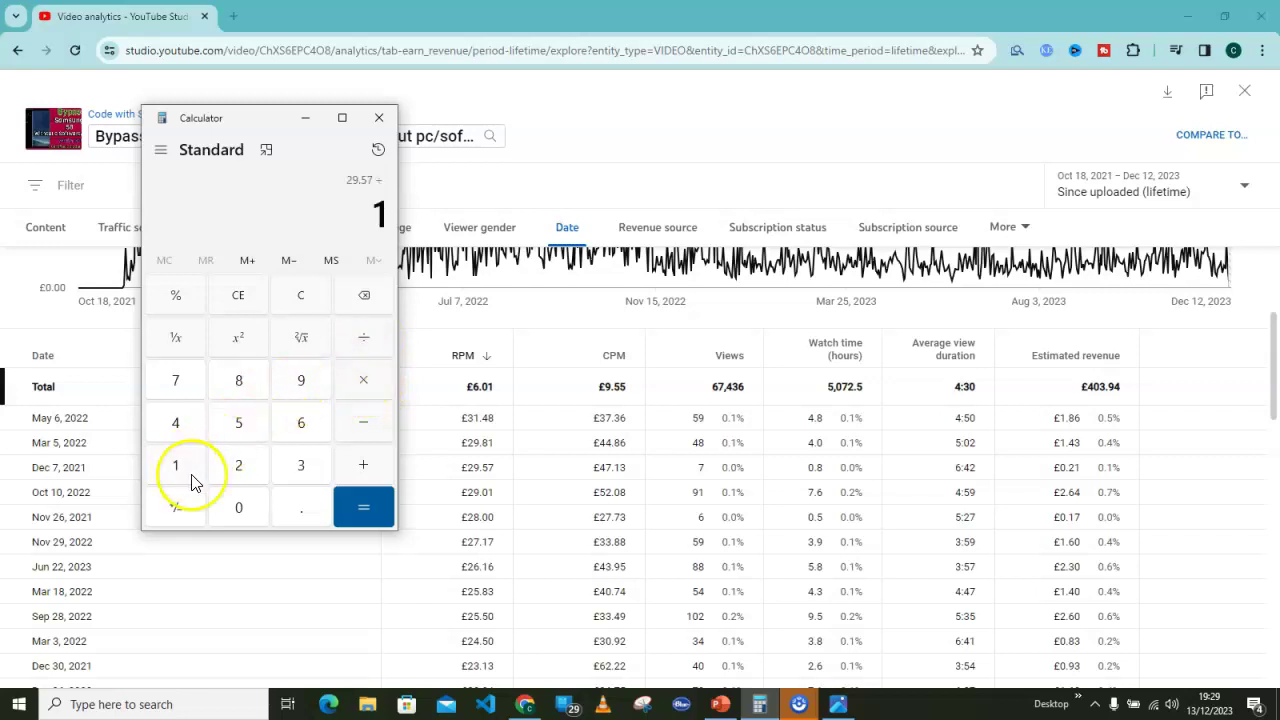
click(243, 510)
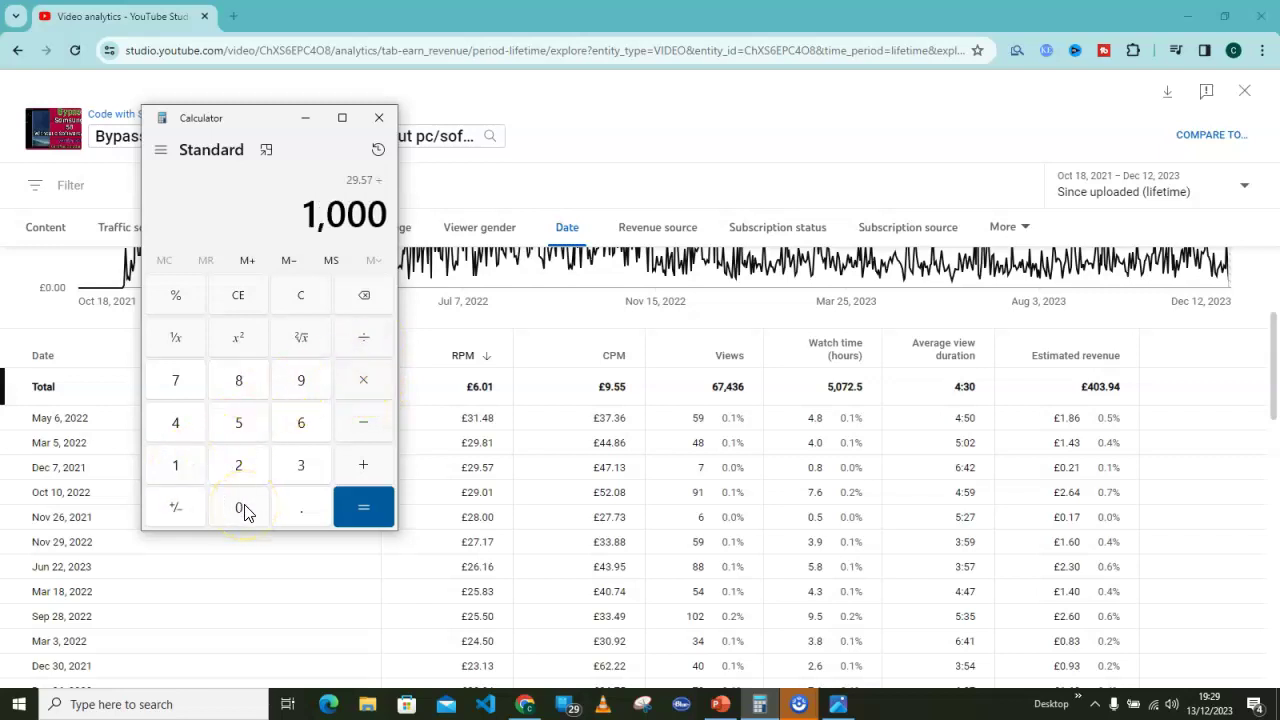
click(370, 514)
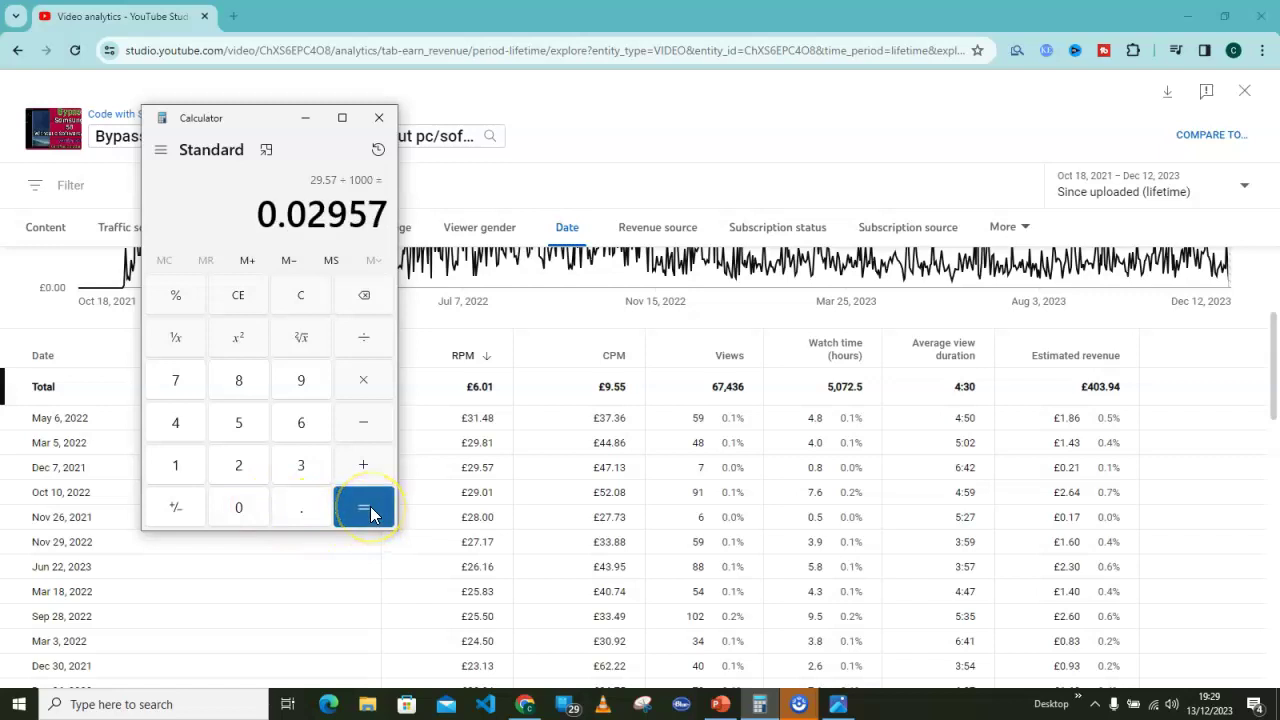
click(366, 386)
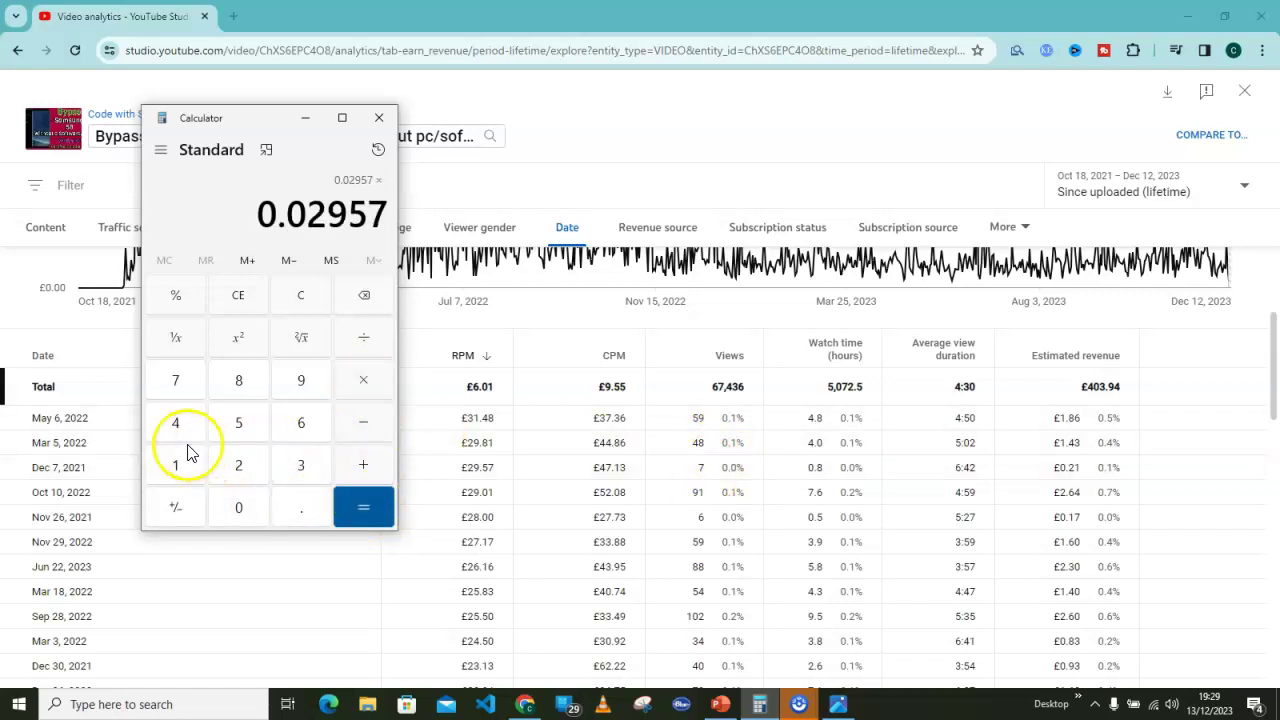
click(176, 382)
click(355, 509)
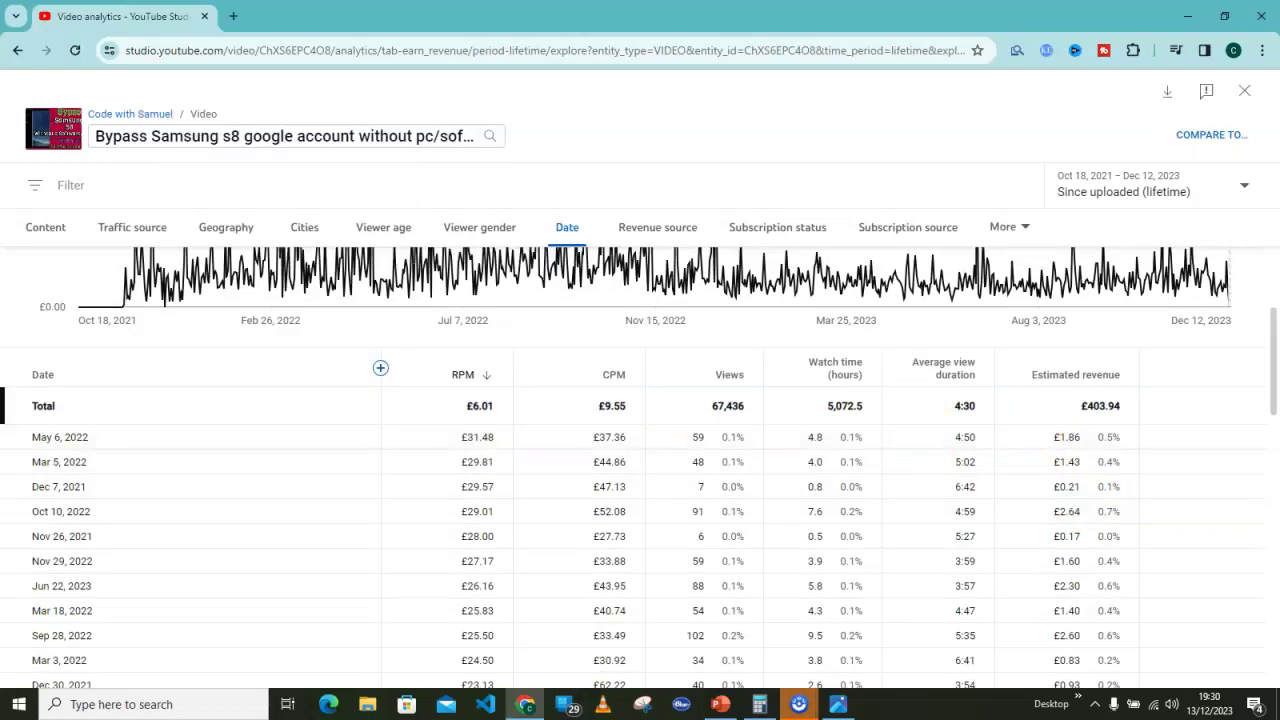
Leave advanced mode and reopen the lifetime revenue report broken down by date
click(1244, 90)
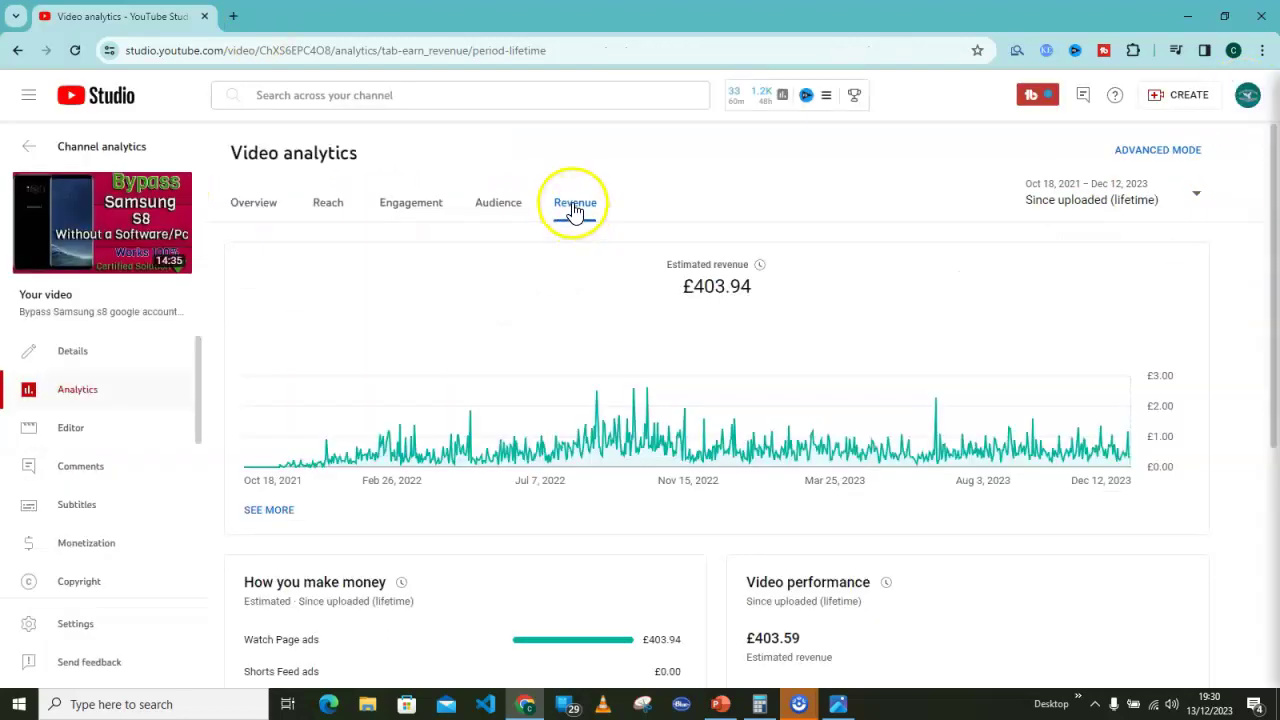
click(251, 206)
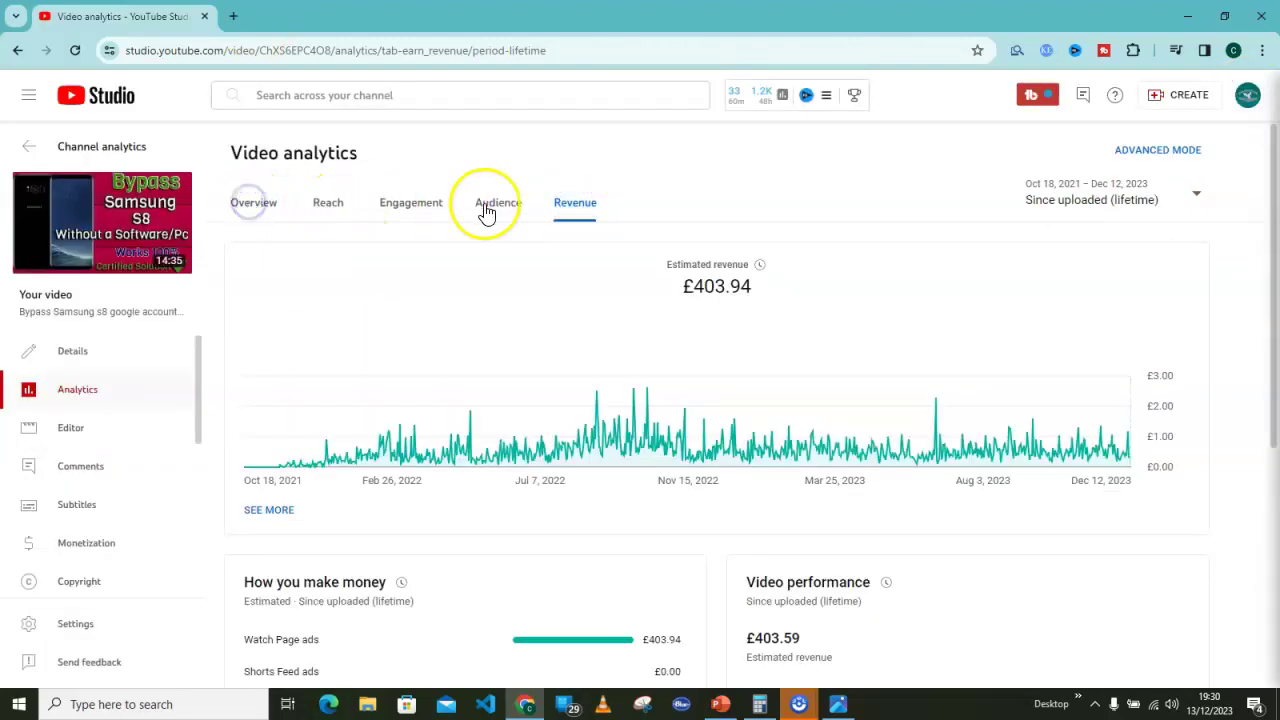
click(580, 206)
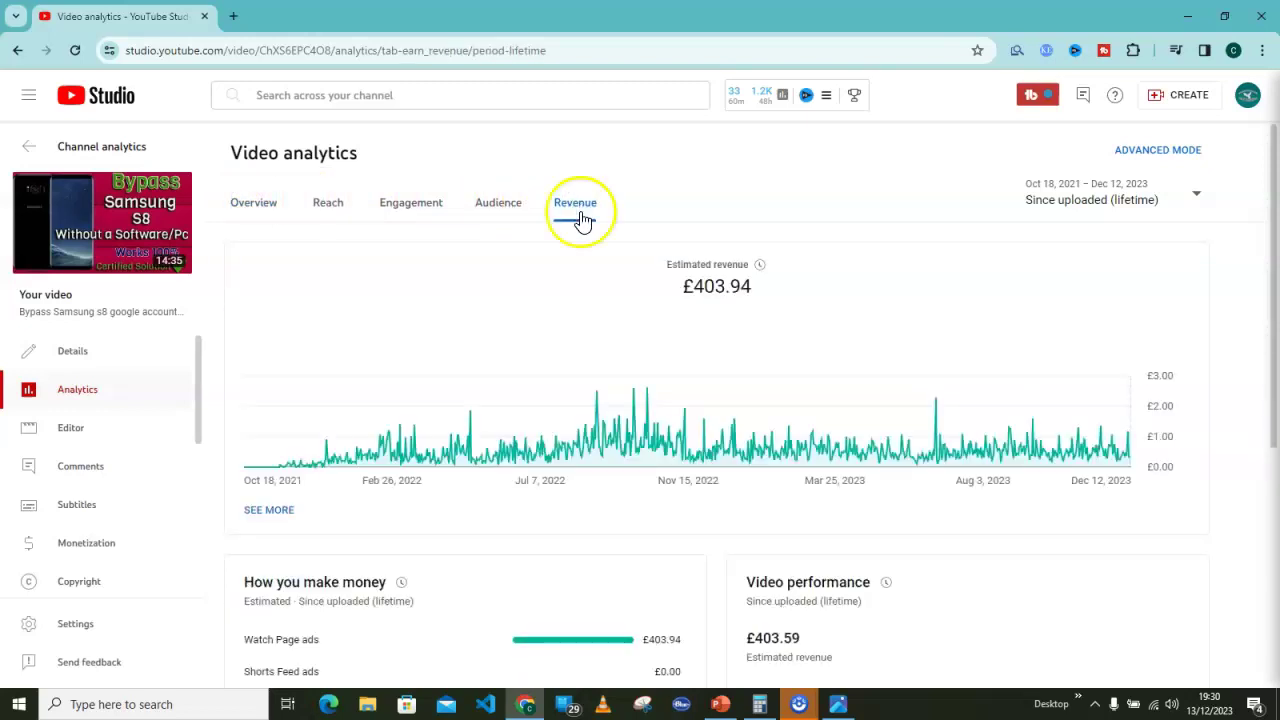
scroll(574, 272, down, 2)
click(265, 352)
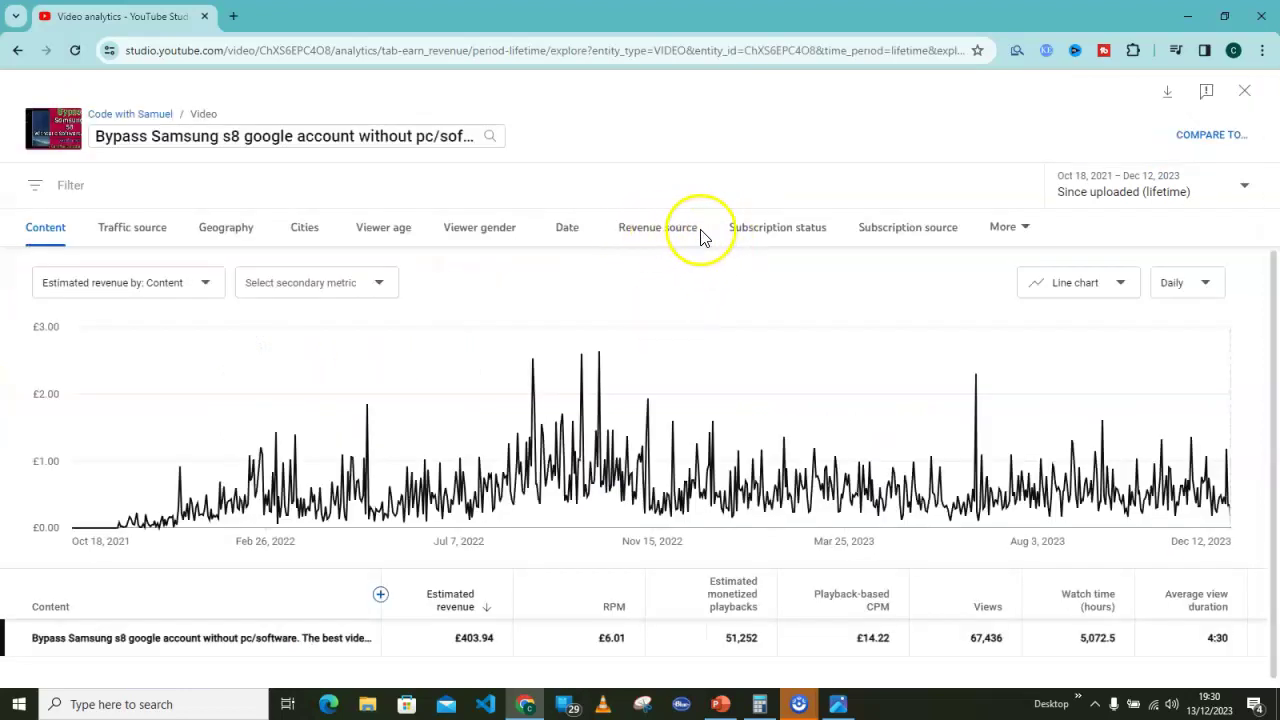
click(565, 232)
click(1205, 290)
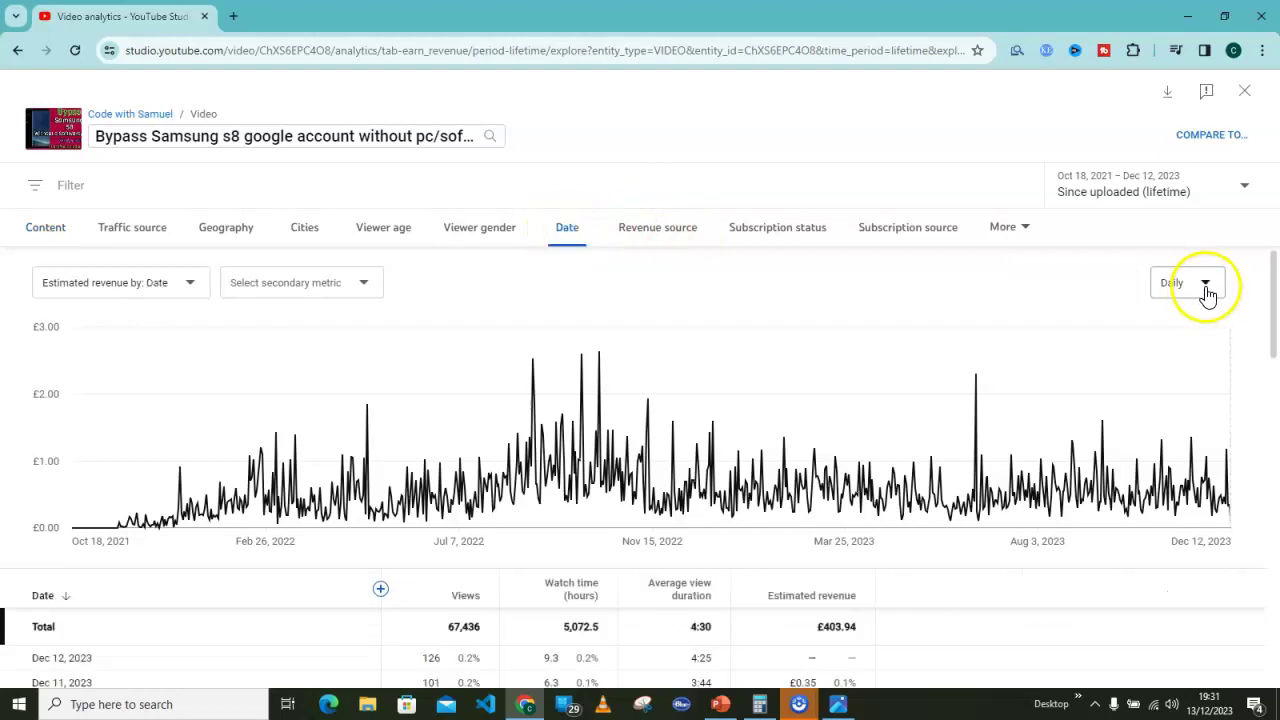
click(1245, 190)
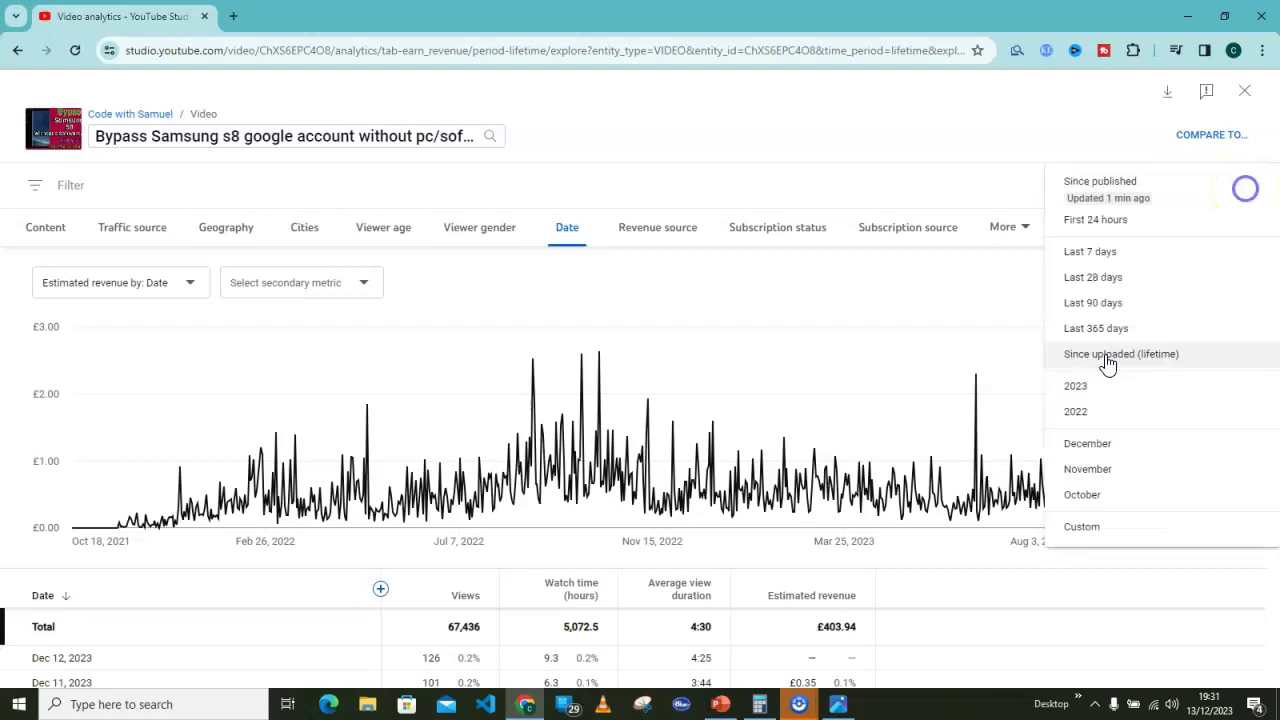
click(430, 487)
Add CPM and RPM columns to the by-date revenue table
scroll(410, 550, down, 2)
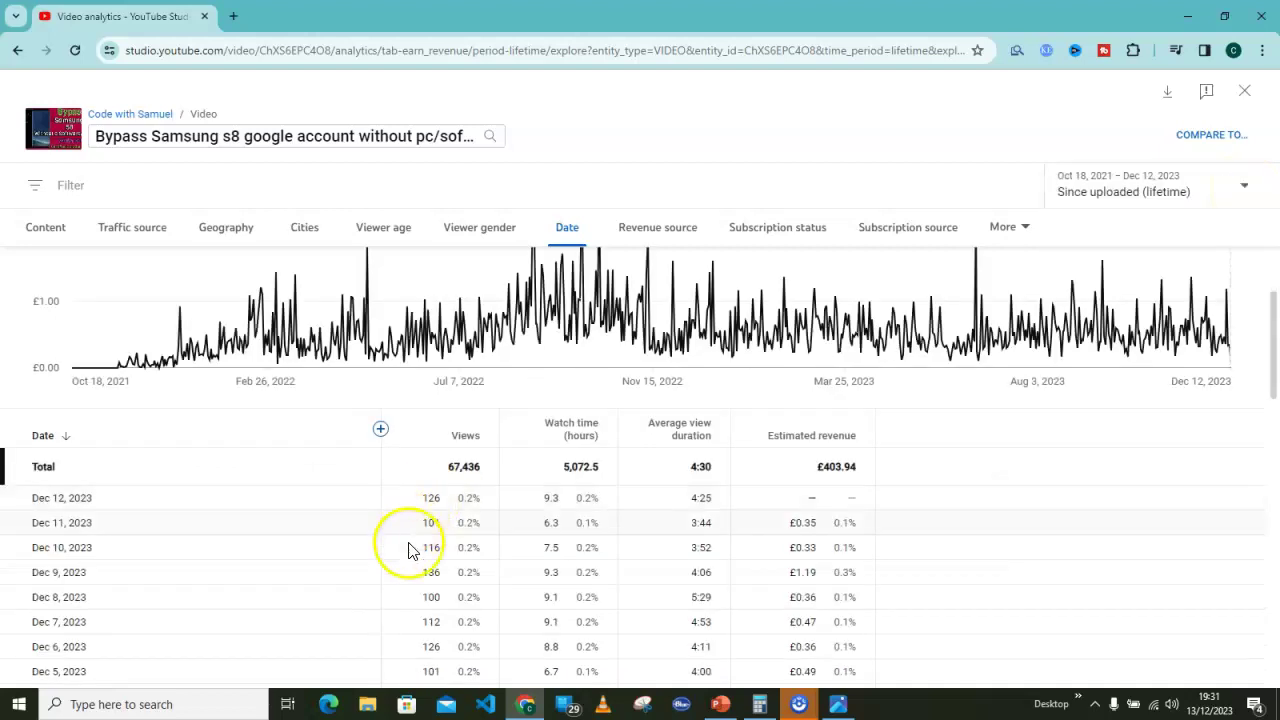
click(380, 431)
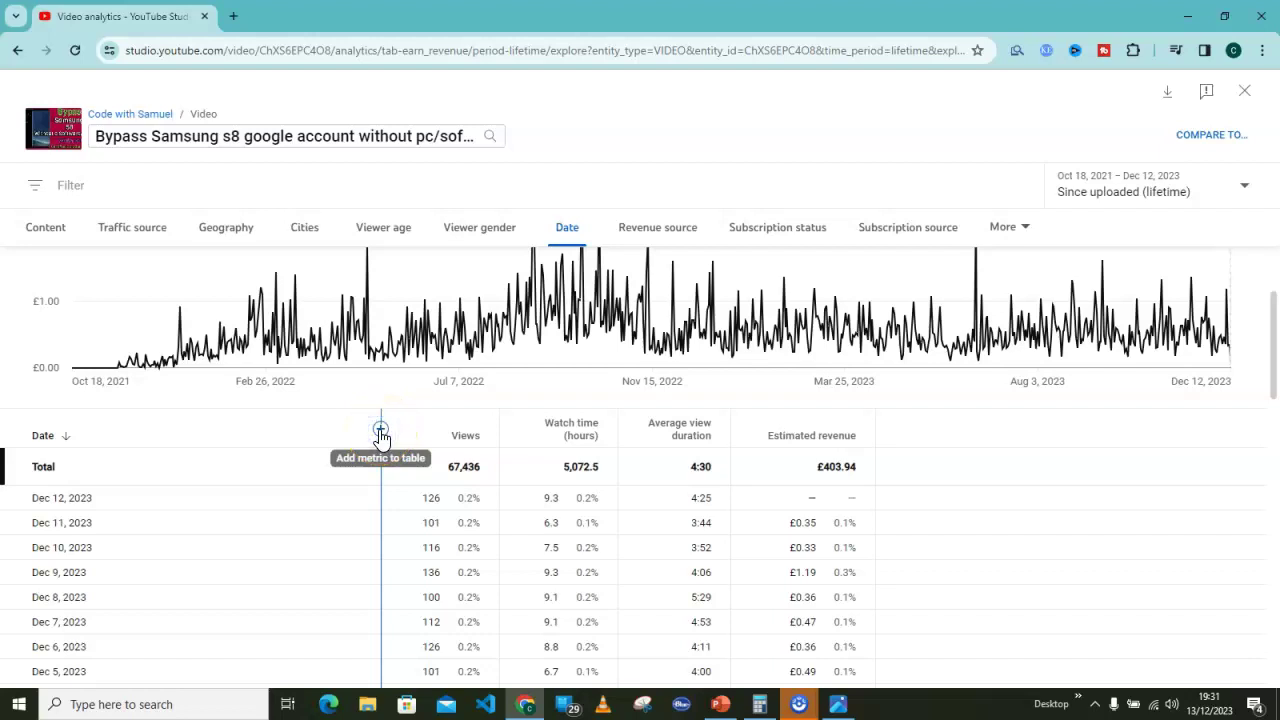
click(380, 431)
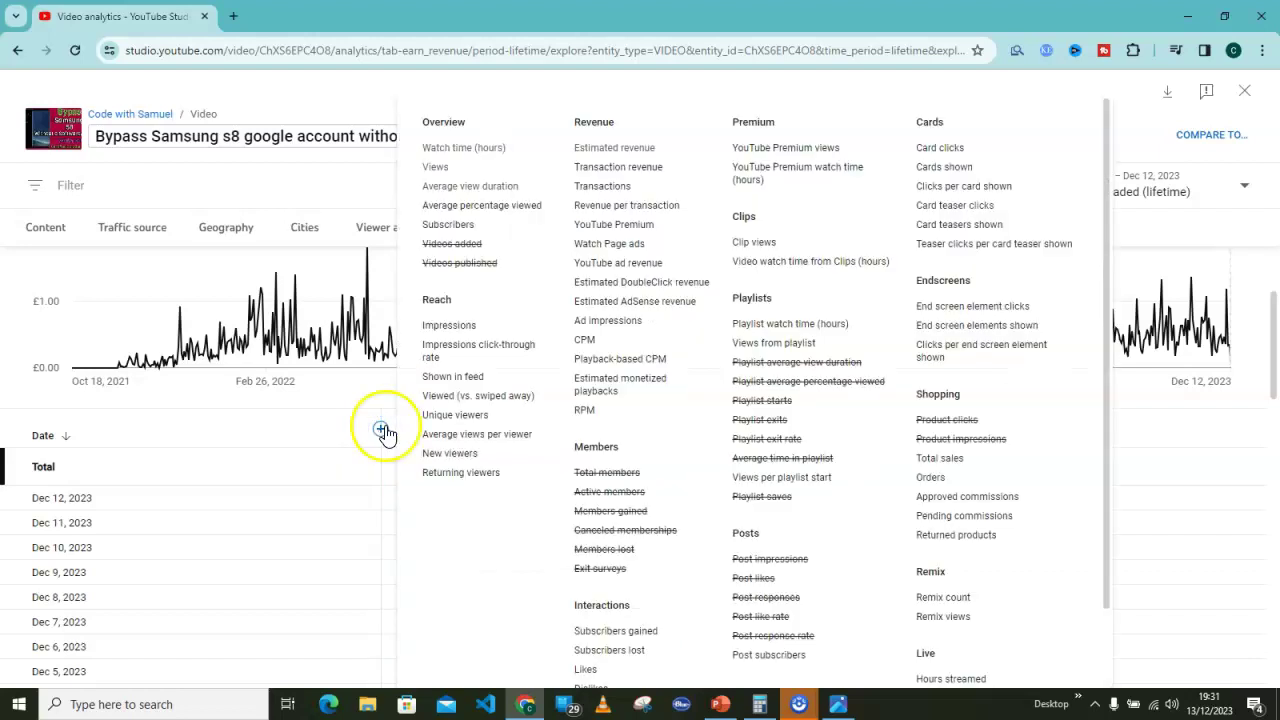
click(588, 349)
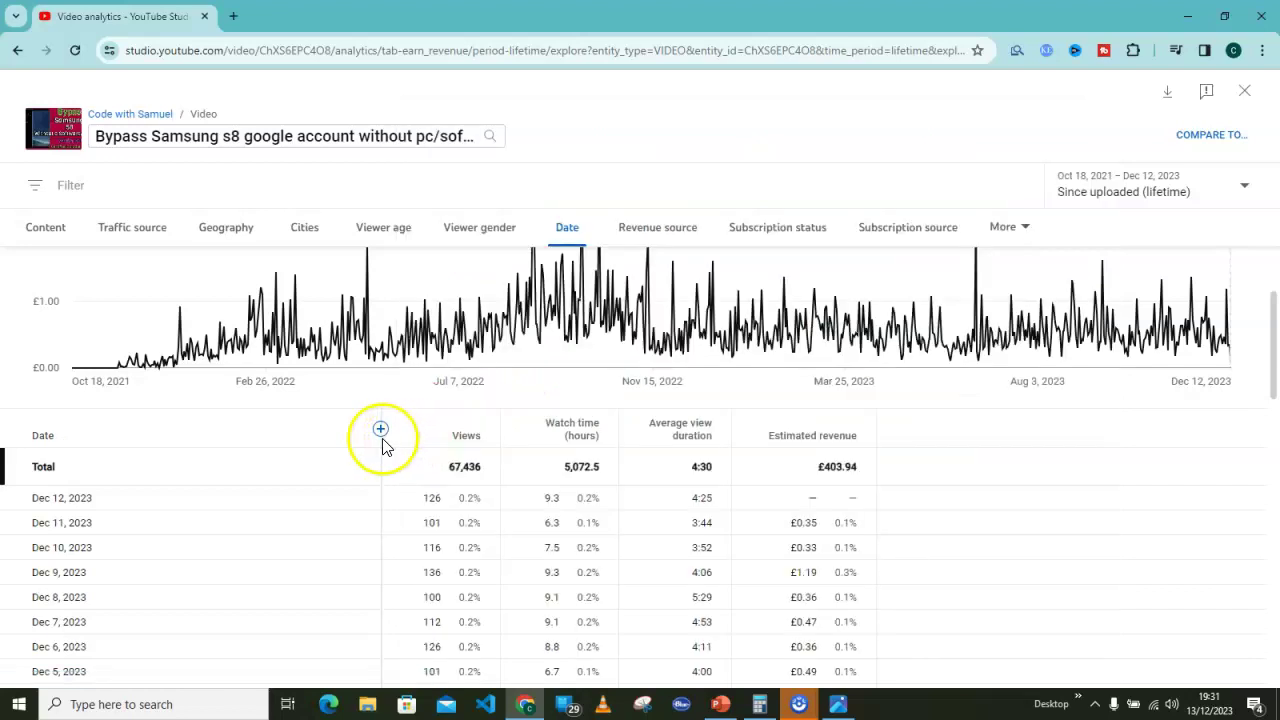
click(381, 432)
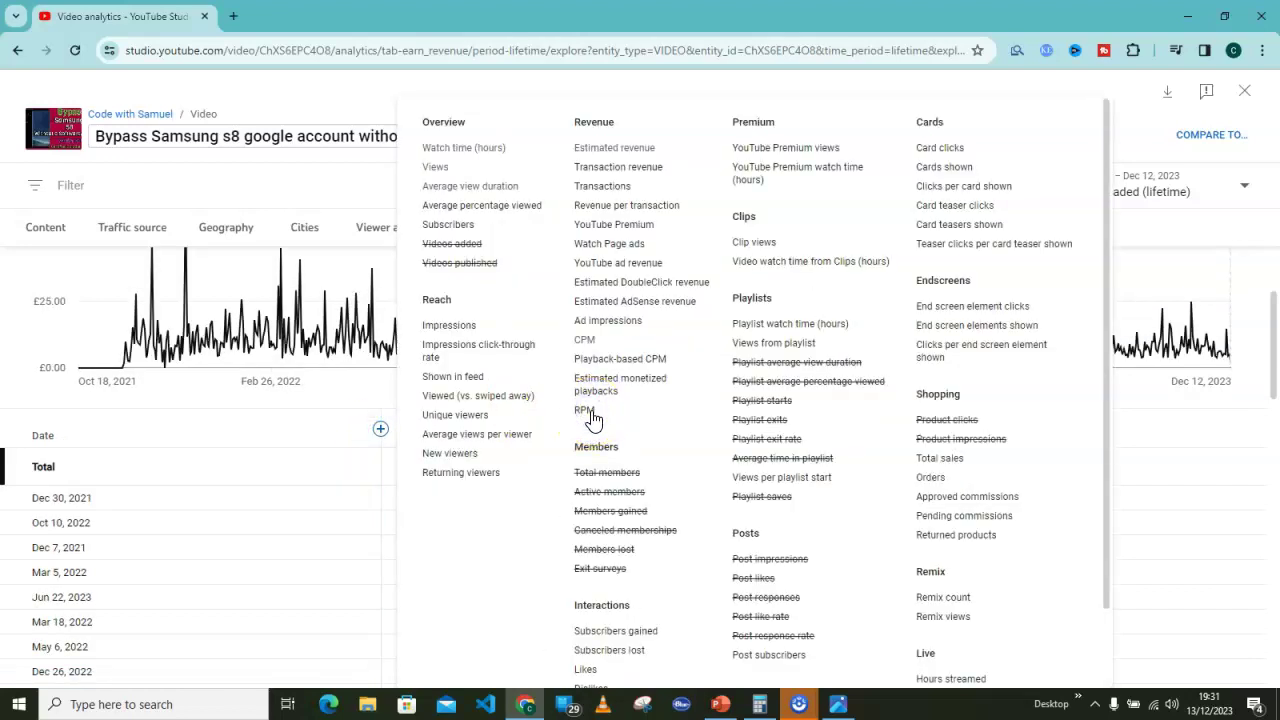
click(586, 411)
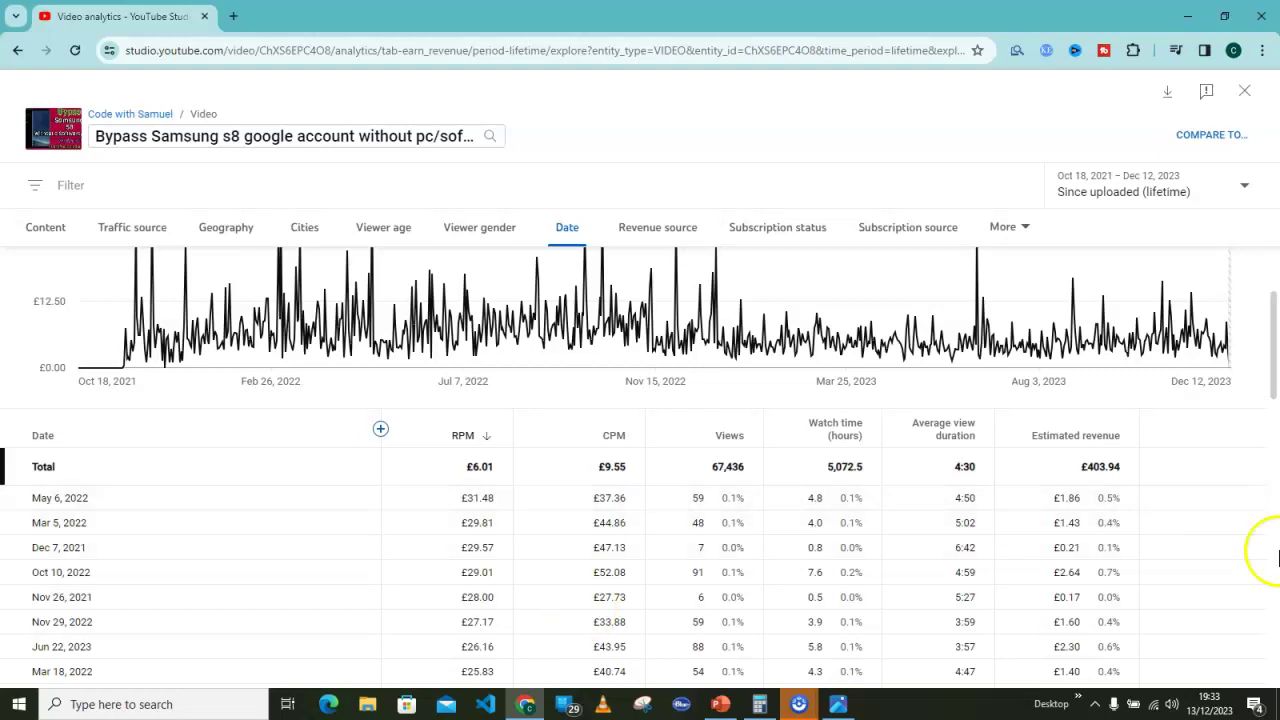
Leave advanced mode and return to the video's lifetime overview (67,436 views, £403.94 revenue)
click(1243, 96)
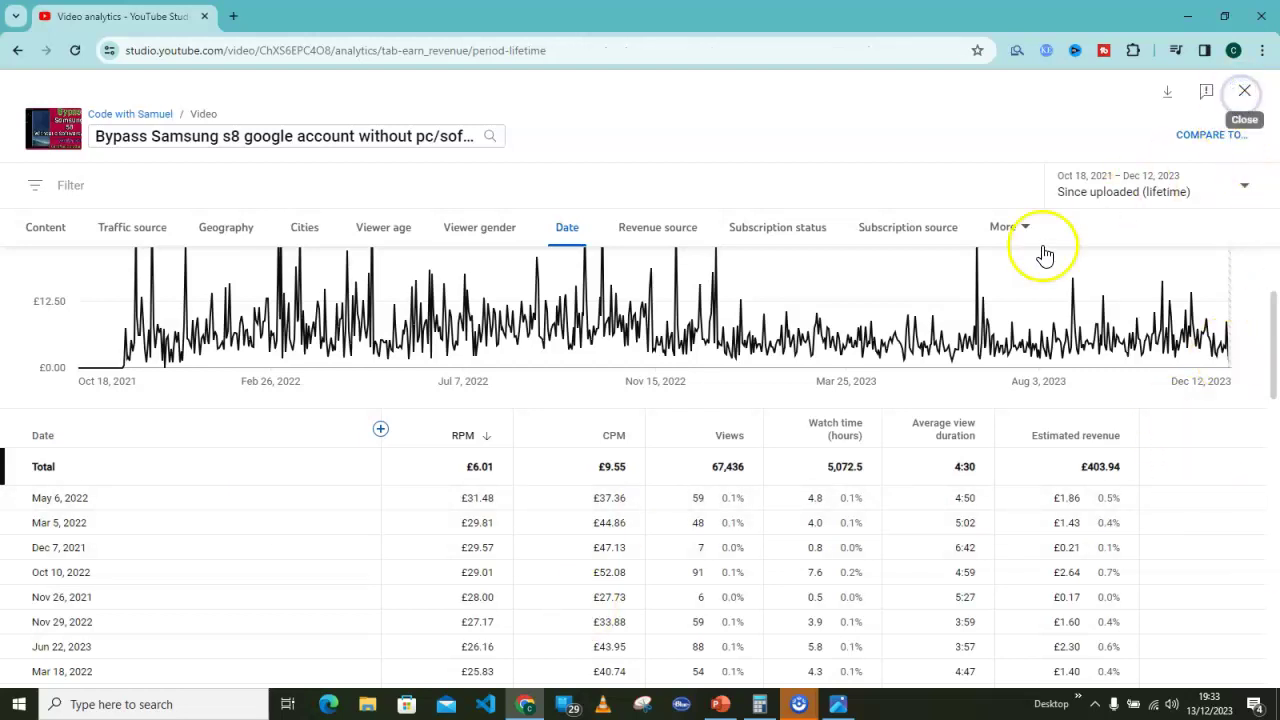
click(1244, 91)
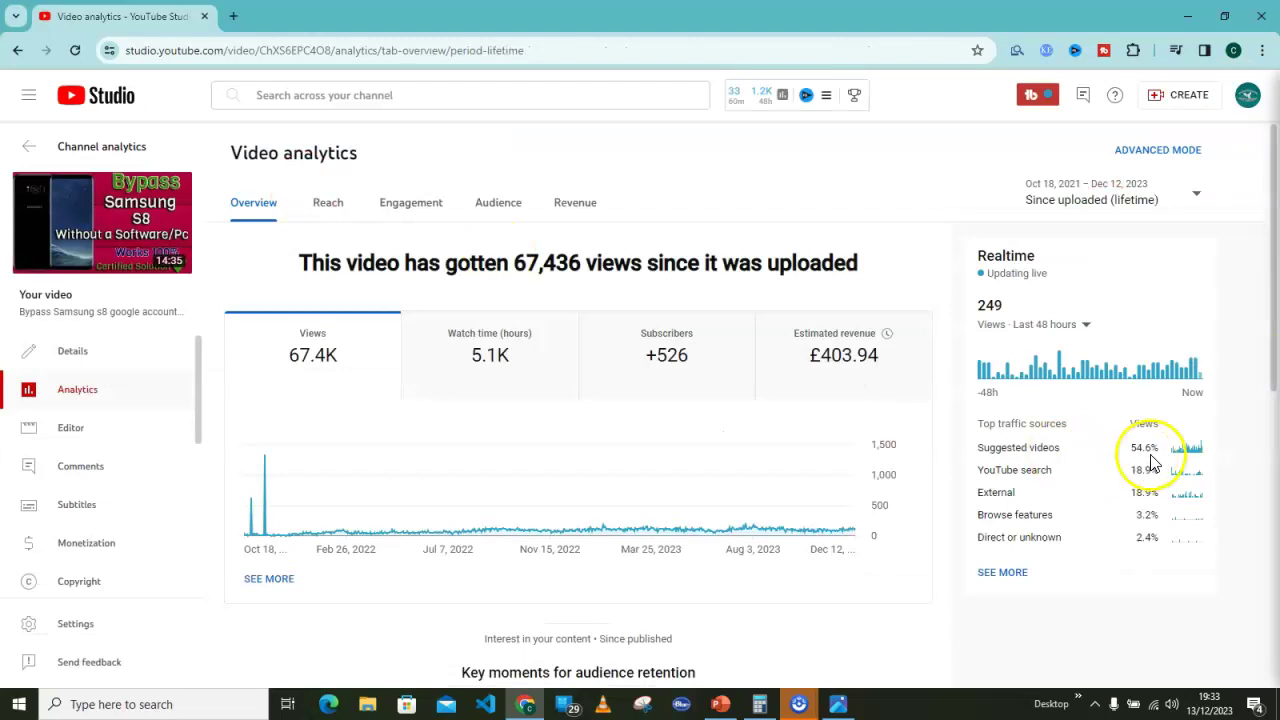